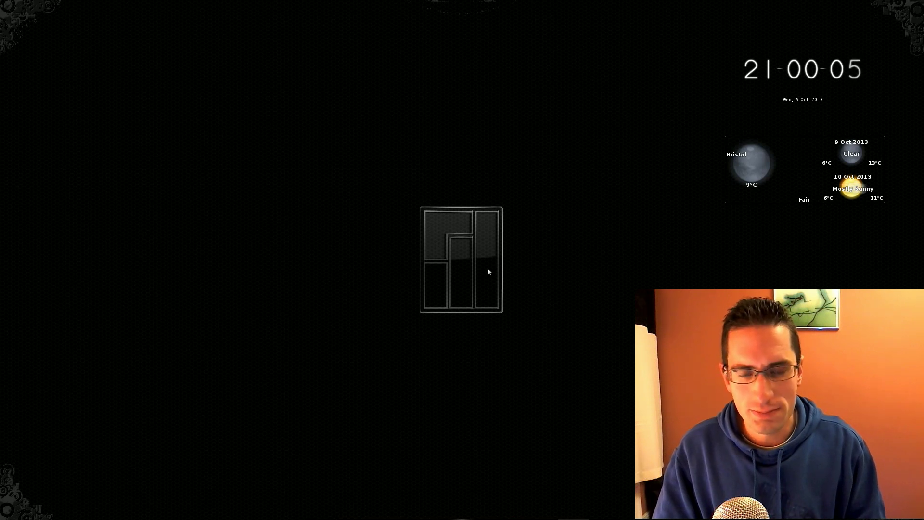
- Switch to the first workspace
mouse_move(378, 3)
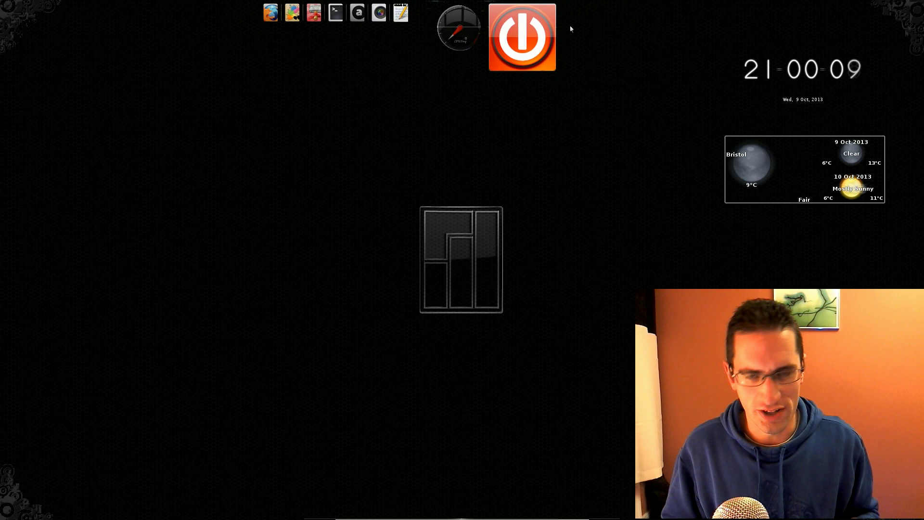
mouse_move(321, 515)
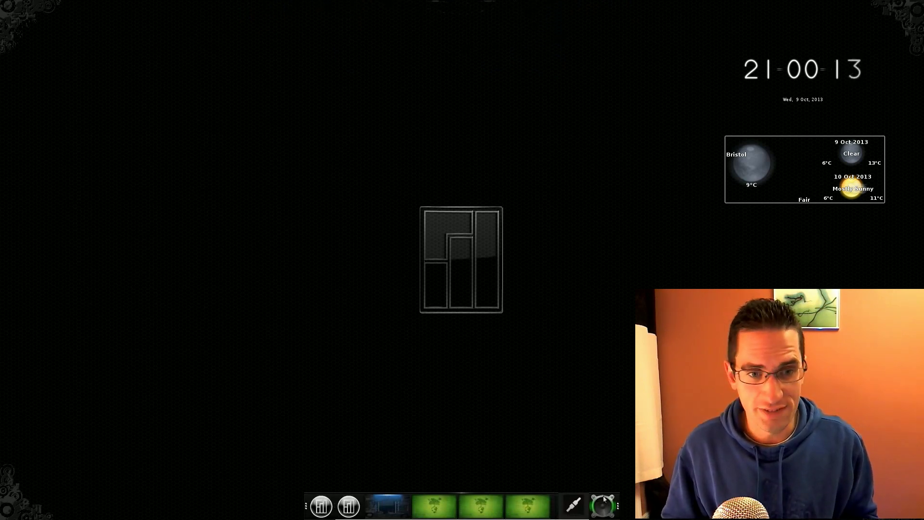
click(429, 509)
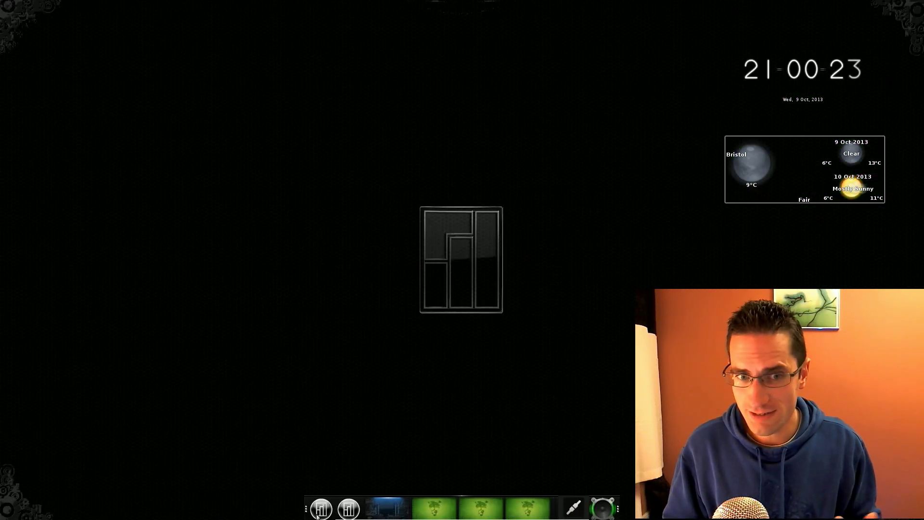
- Browse Applications > Accessories, then launch Firefox from Run Everything
click(321, 506)
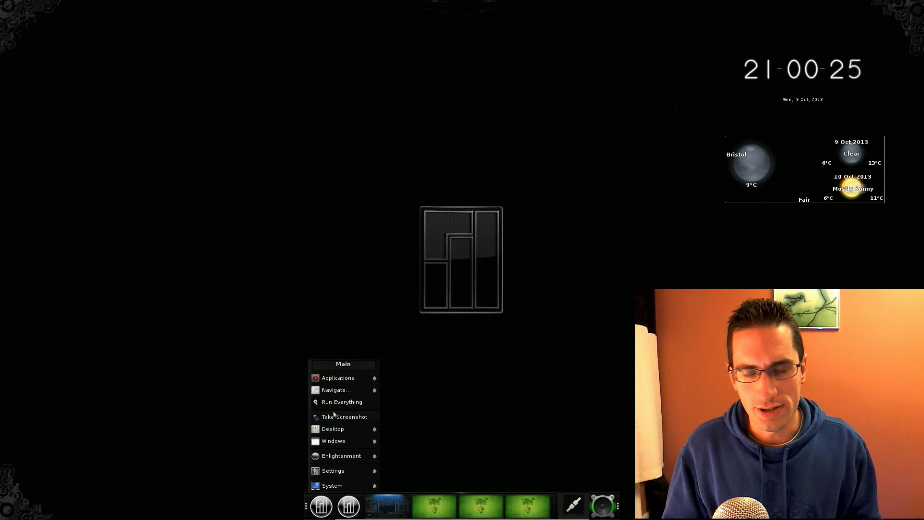
mouse_move(331, 378)
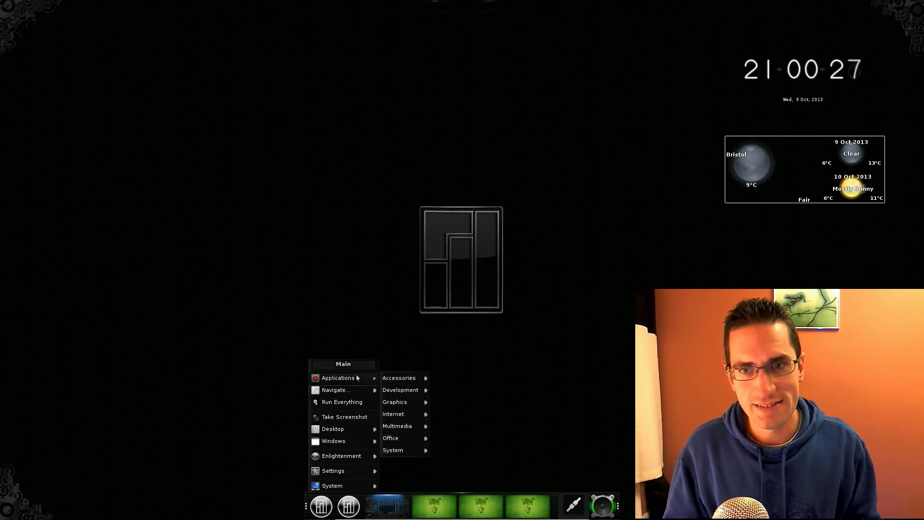
mouse_move(403, 379)
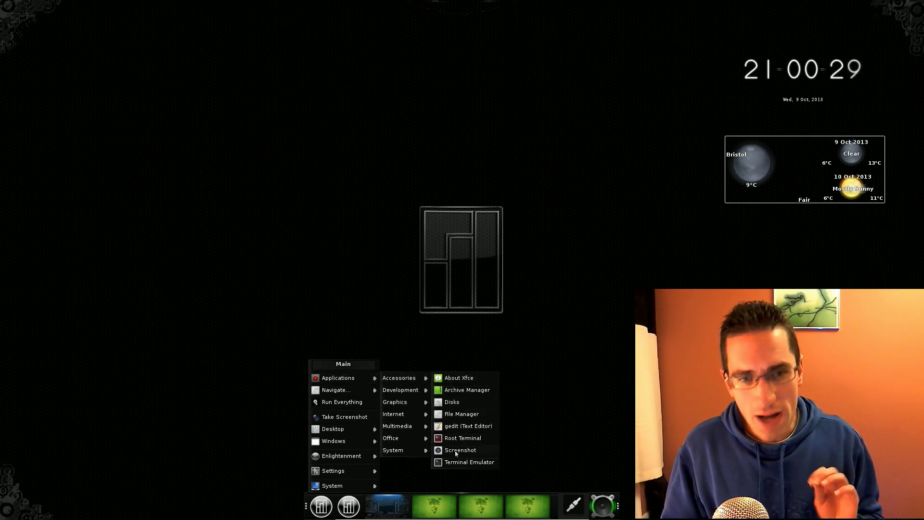
click(352, 402)
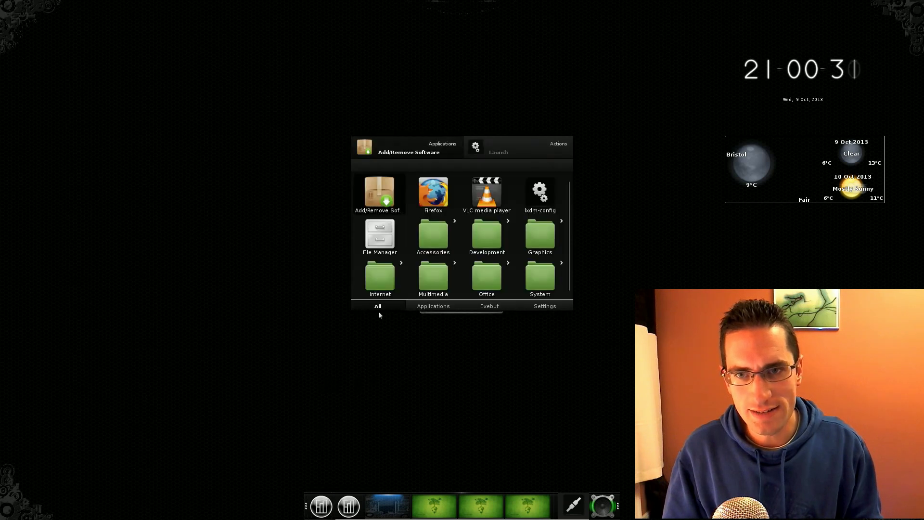
click(436, 199)
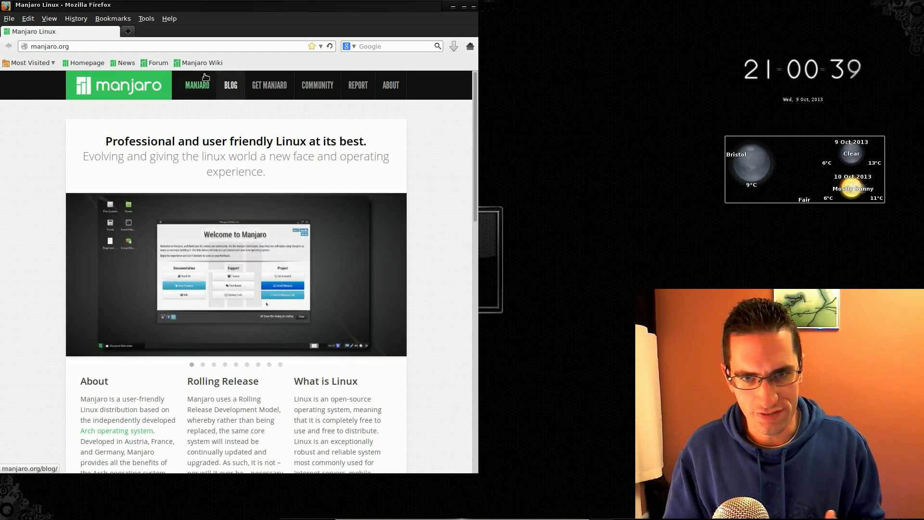
- Visit the Manjaro news blog, forum and wiki via the bookmarks
click(118, 64)
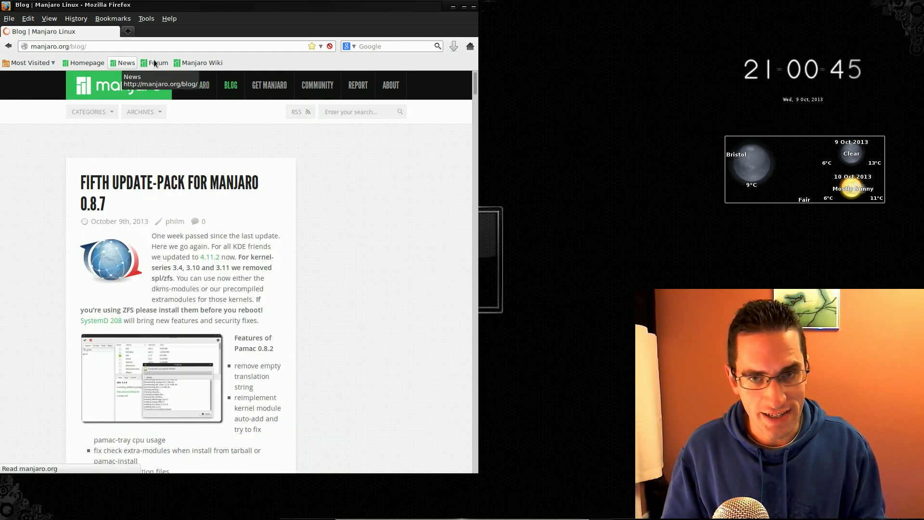
click(154, 62)
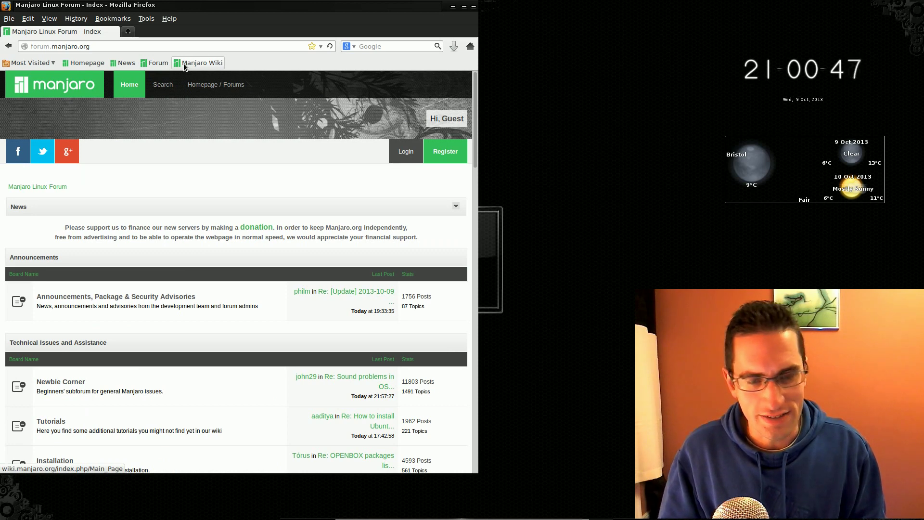
click(184, 62)
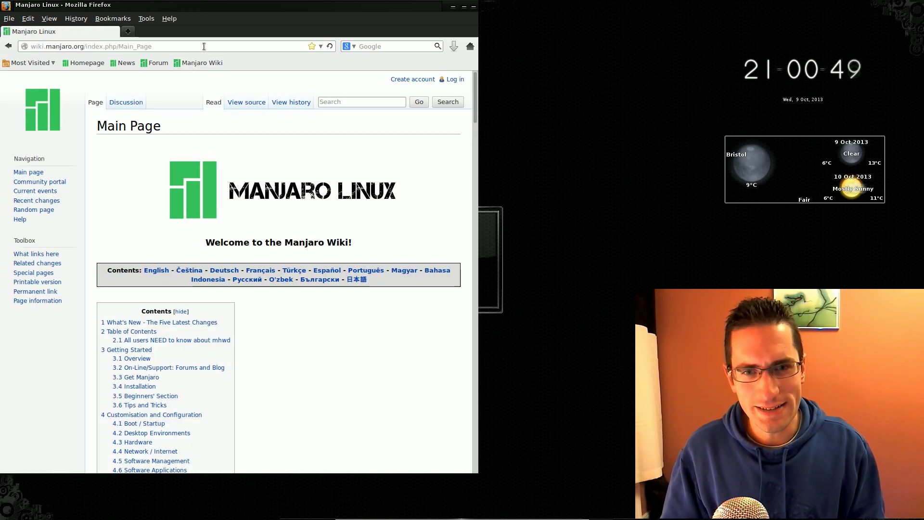
- Go to YouTube by typing 'youtu' in the address bar and open the video
drag(204, 46, 23, 45)
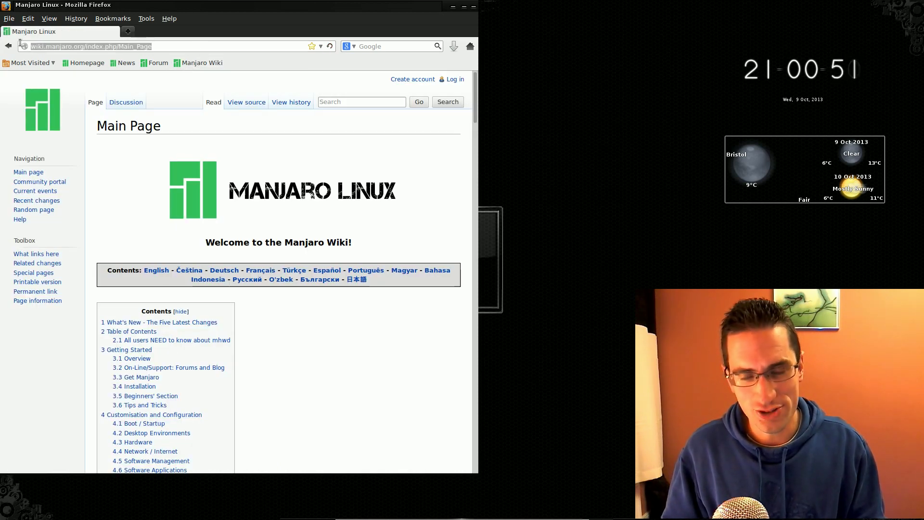
text(youtube.com/watch?v=94QsgdXnsmU)
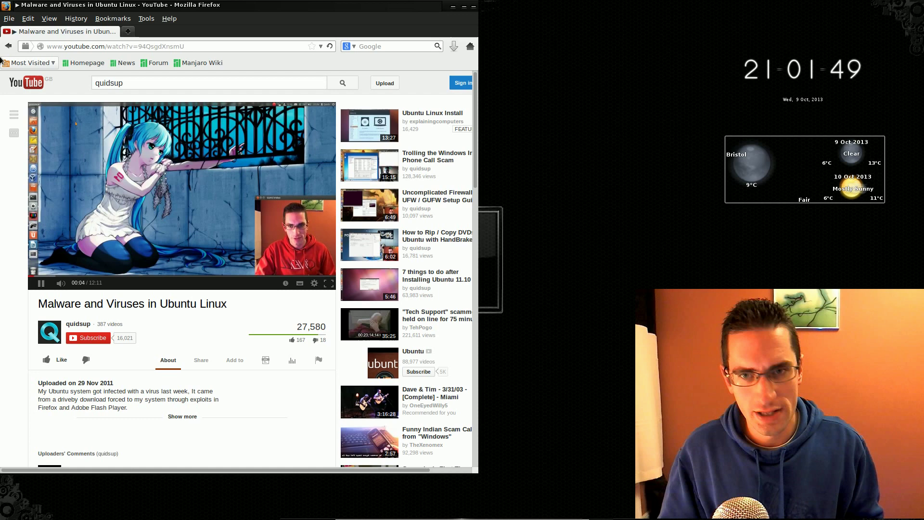
mouse_move(345, 19)
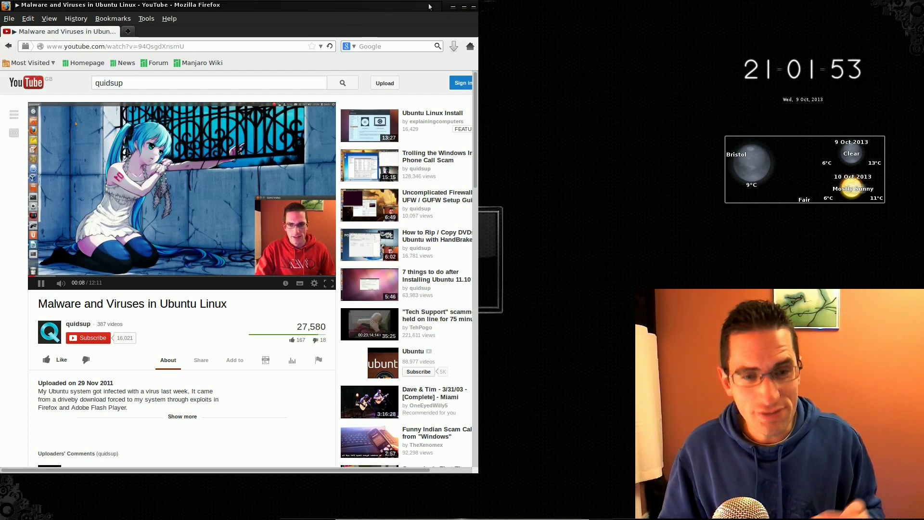
- Close Firefox, launch LibreOffice Writer via Run Everything ('wri'), close it, and reopen the main menu
click(474, 7)
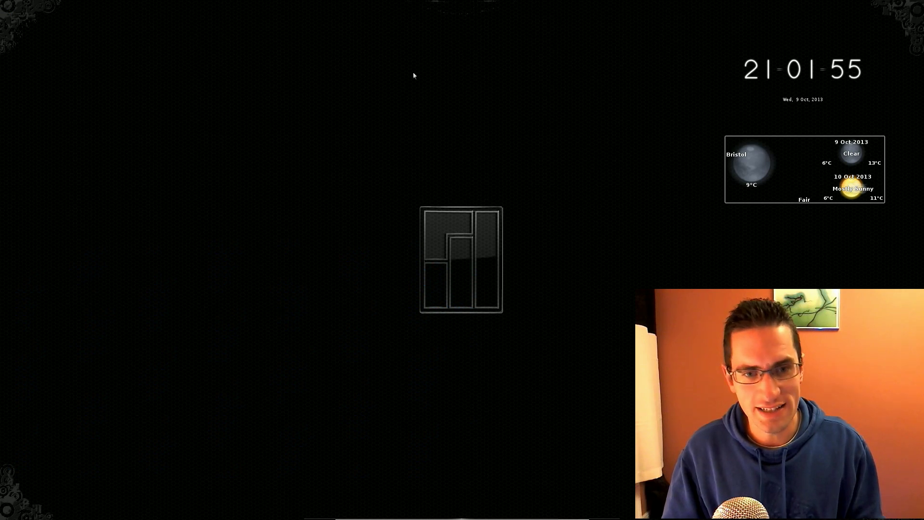
click(237, 199)
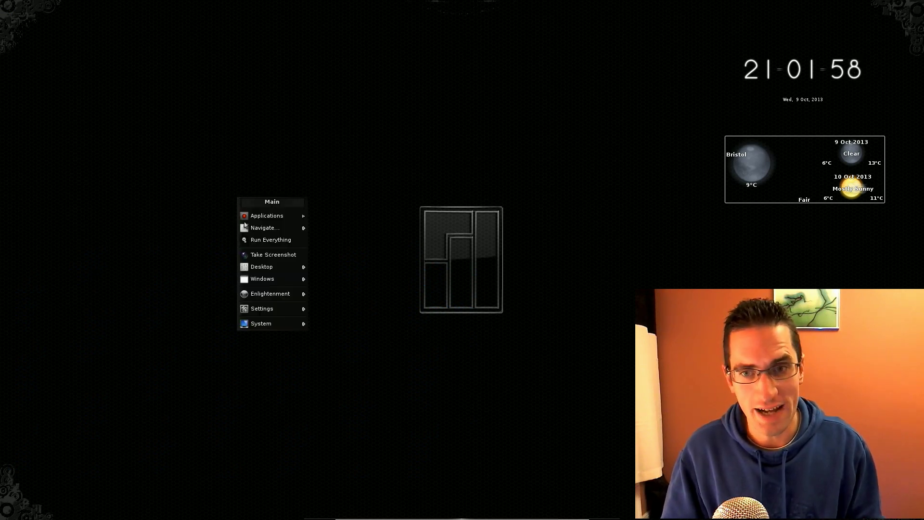
click(266, 240)
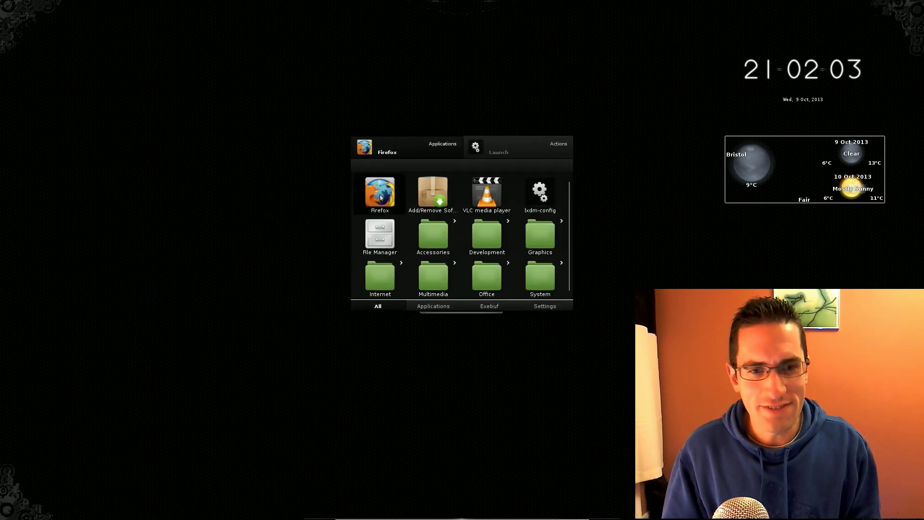
text(wri)
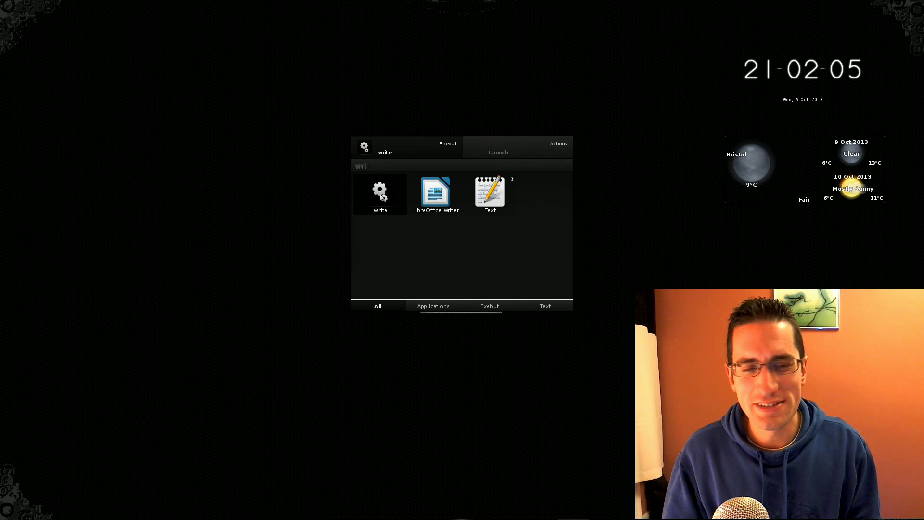
click(442, 195)
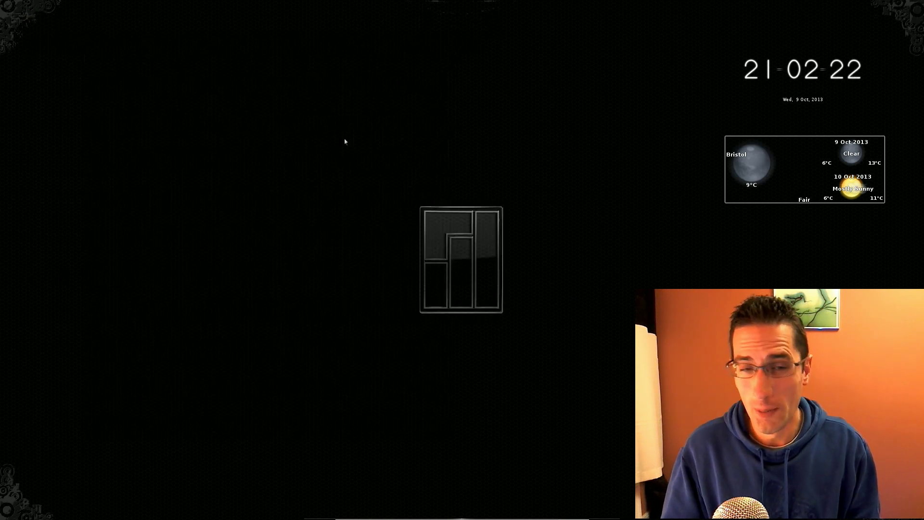
click(345, 140)
mouse_move(391, 254)
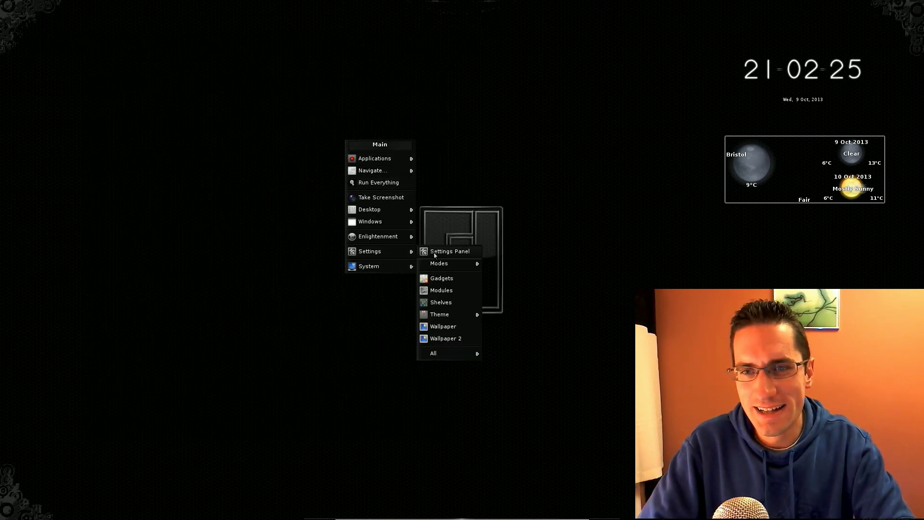
- Open the Settings Panel and view its Apps, Screen, Windows, Menus, Language and Launcher categories
click(448, 251)
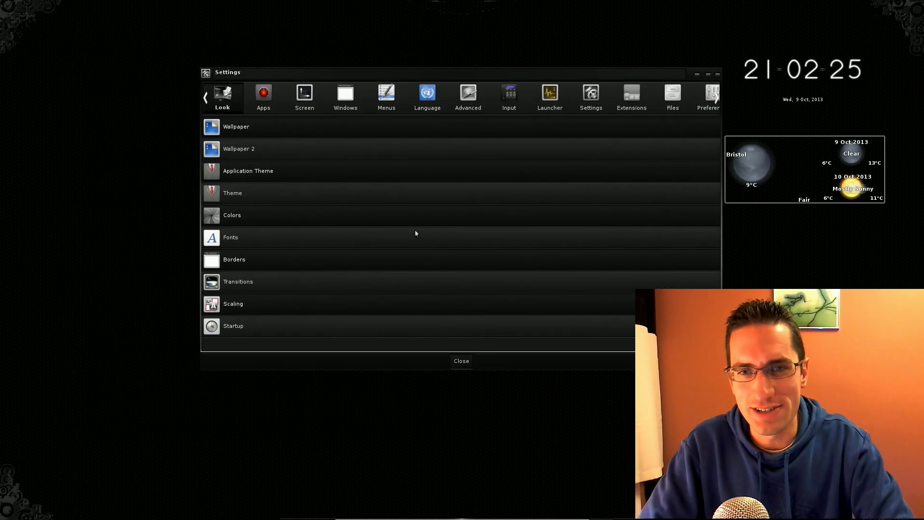
click(270, 97)
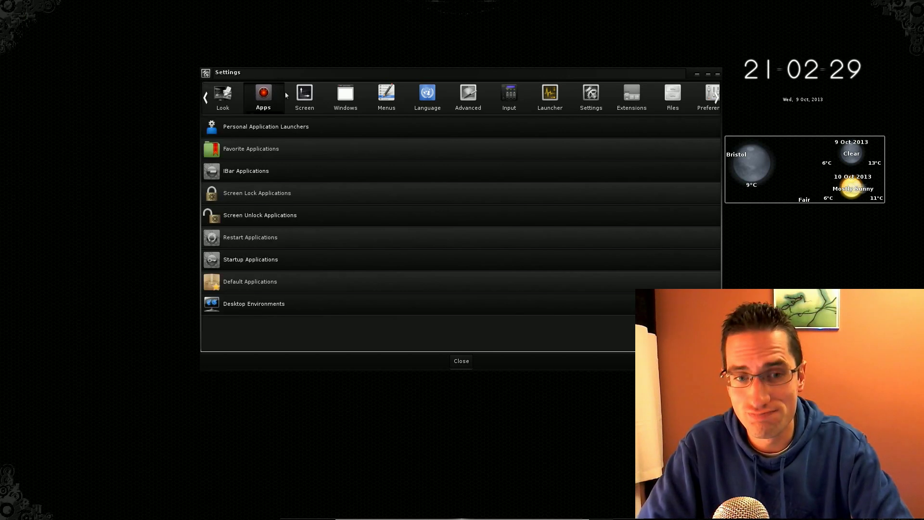
click(296, 97)
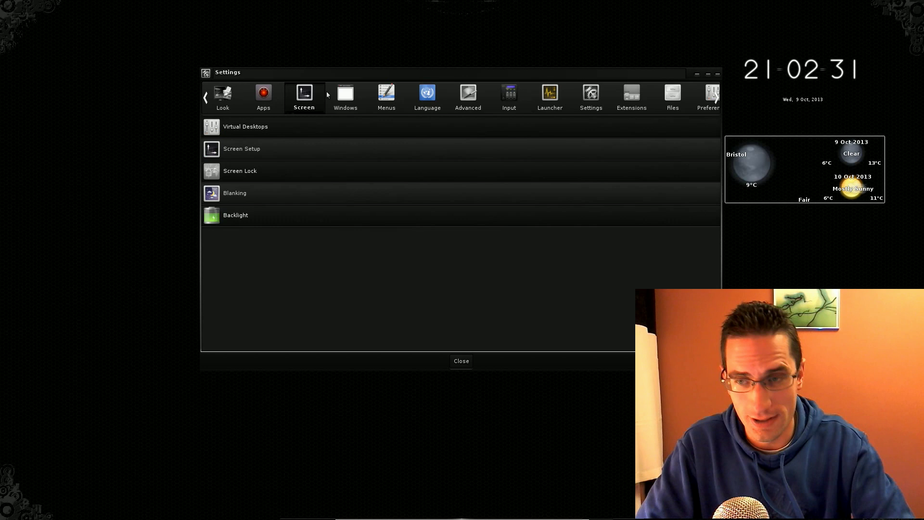
click(331, 94)
click(386, 97)
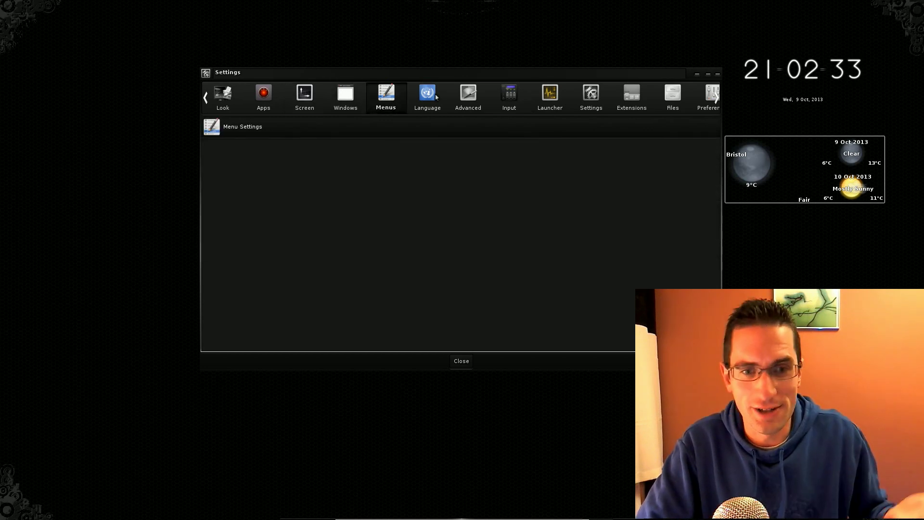
click(427, 96)
click(549, 99)
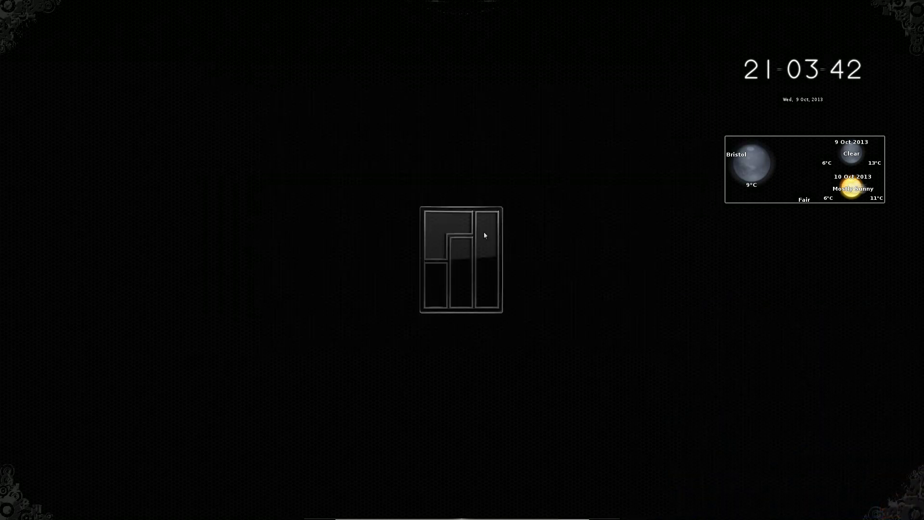
- Open the detailed Bristol weather forecast, then reveal the auto-hiding shelf at the bottom edge
click(808, 167)
mouse_move(428, 3)
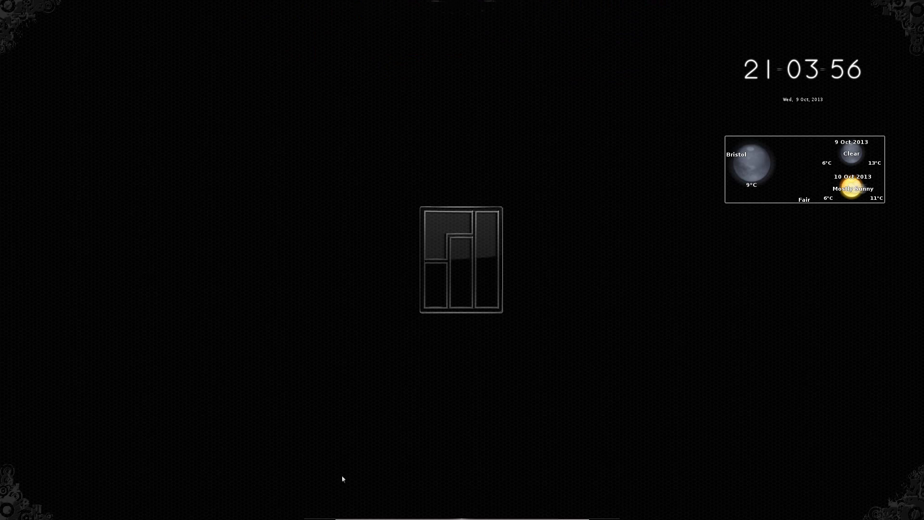
mouse_move(315, 518)
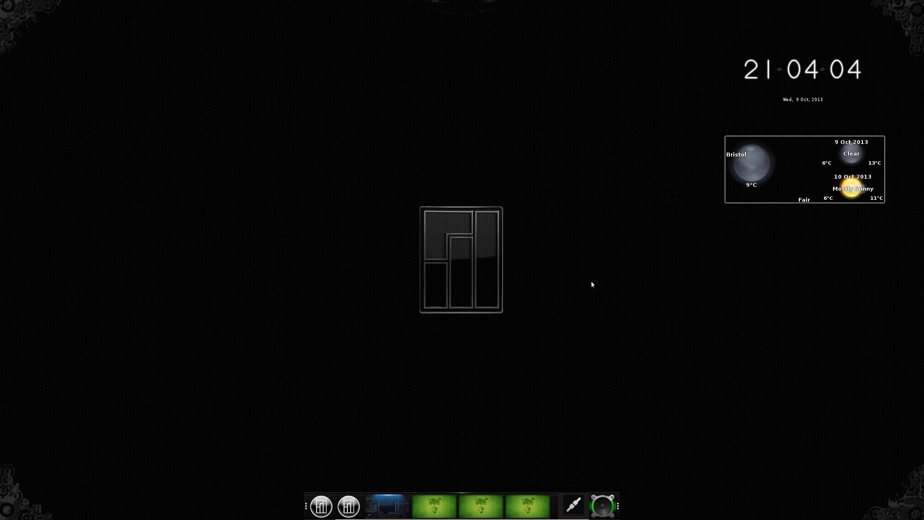
mouse_move(920, 332)
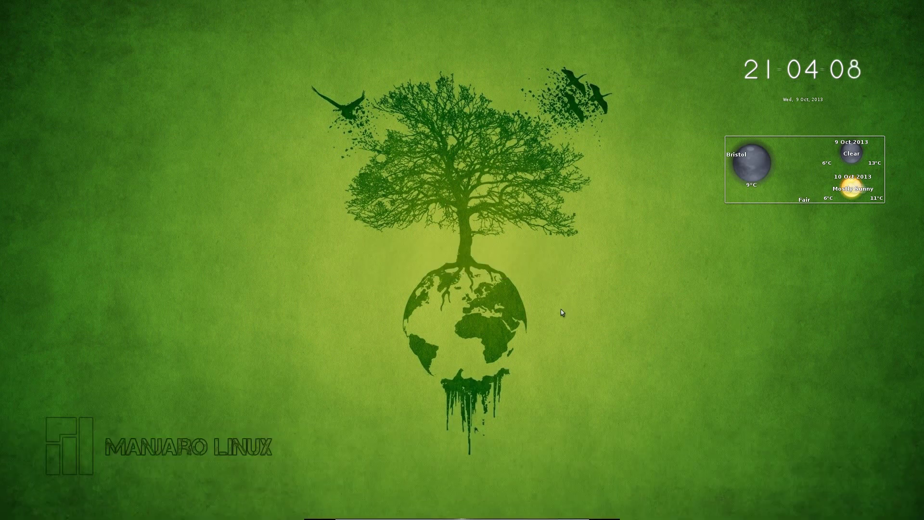
mouse_move(0, 294)
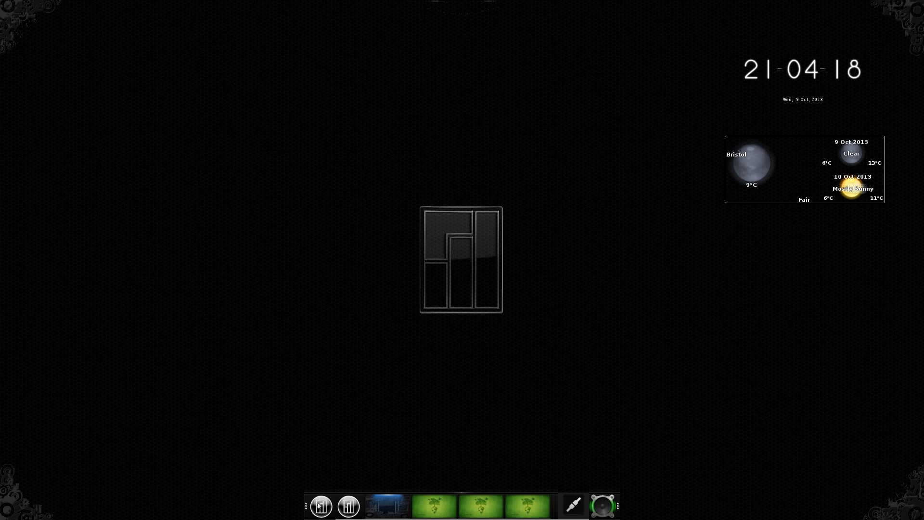
- Look through the main menu, then open the application launcher grid
click(320, 505)
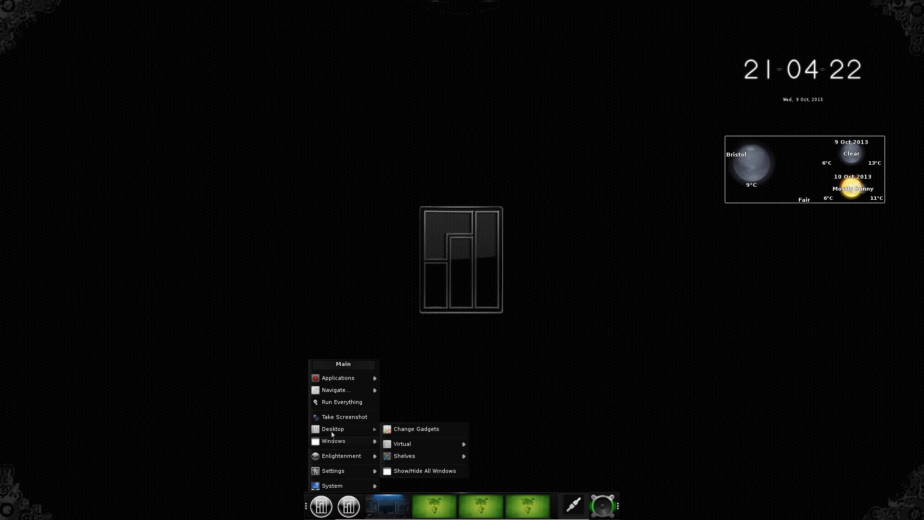
mouse_move(334, 383)
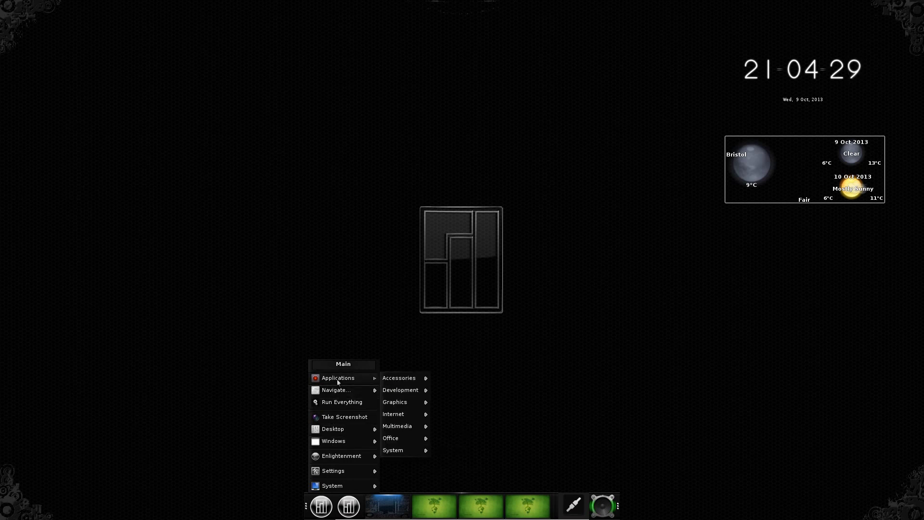
click(332, 515)
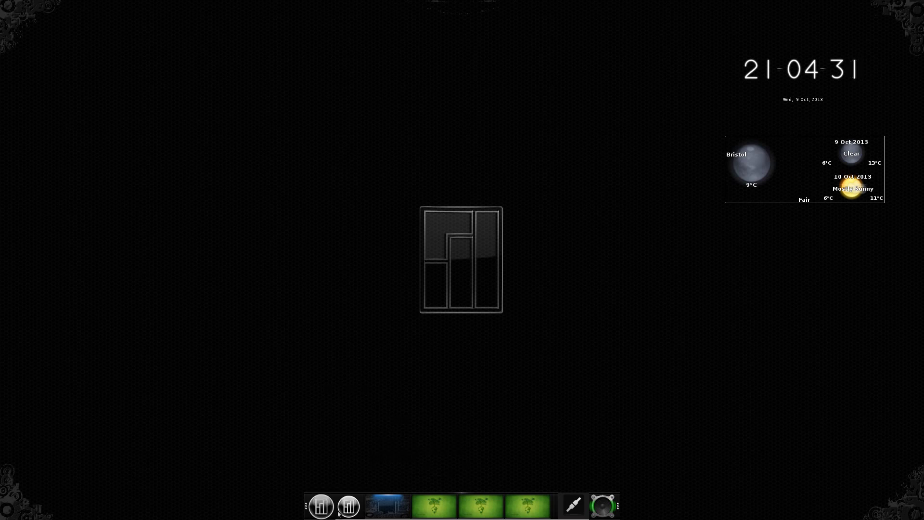
click(349, 509)
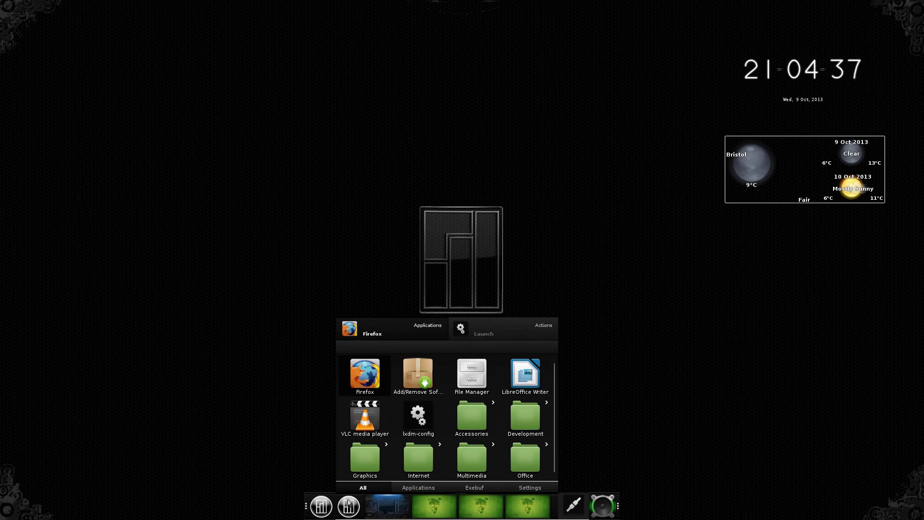
- Start LibreOffice Calc from Run Everything by typing 'ca', then close it
click(259, 160)
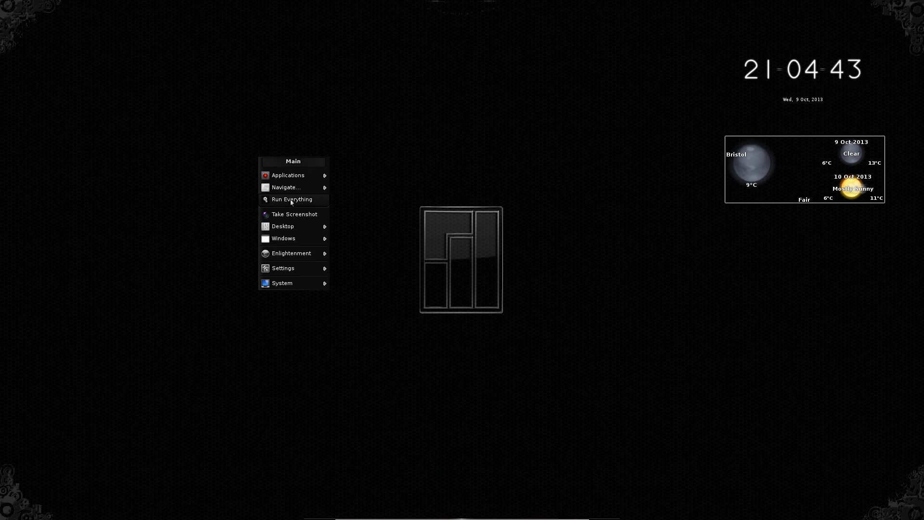
click(291, 202)
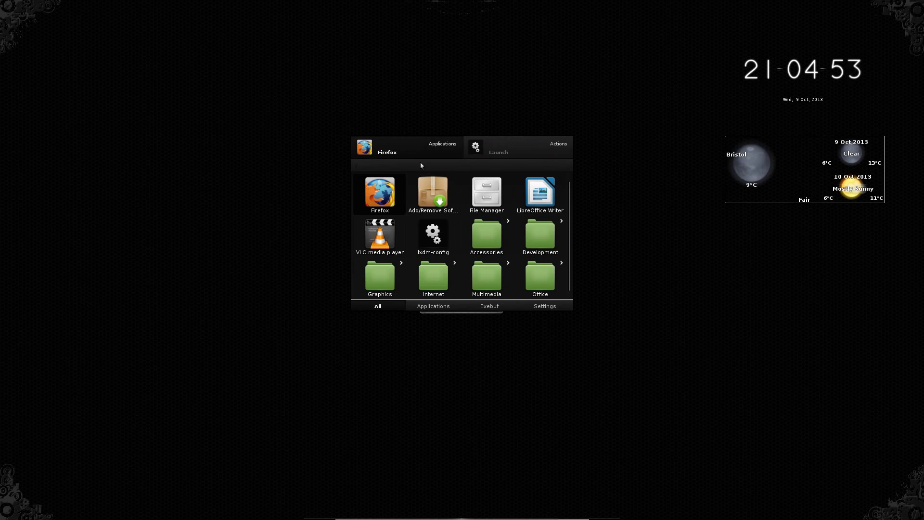
text(c)
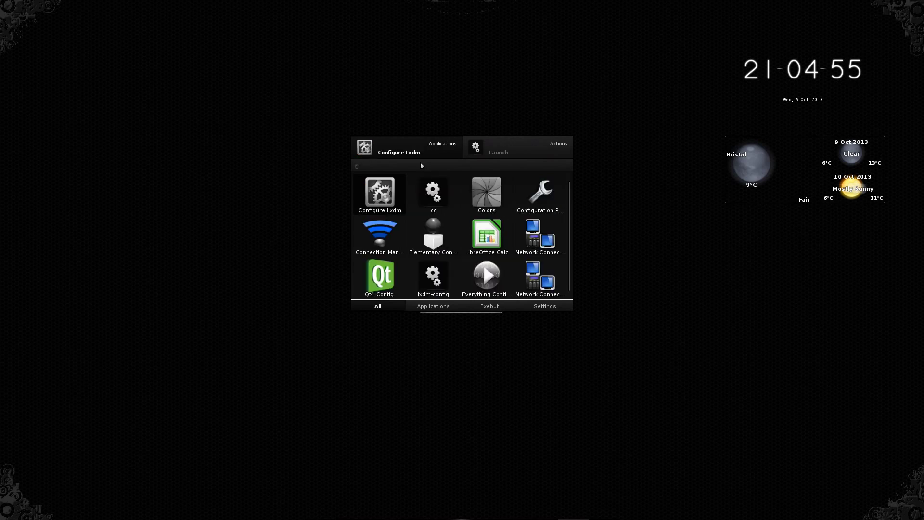
text(a)
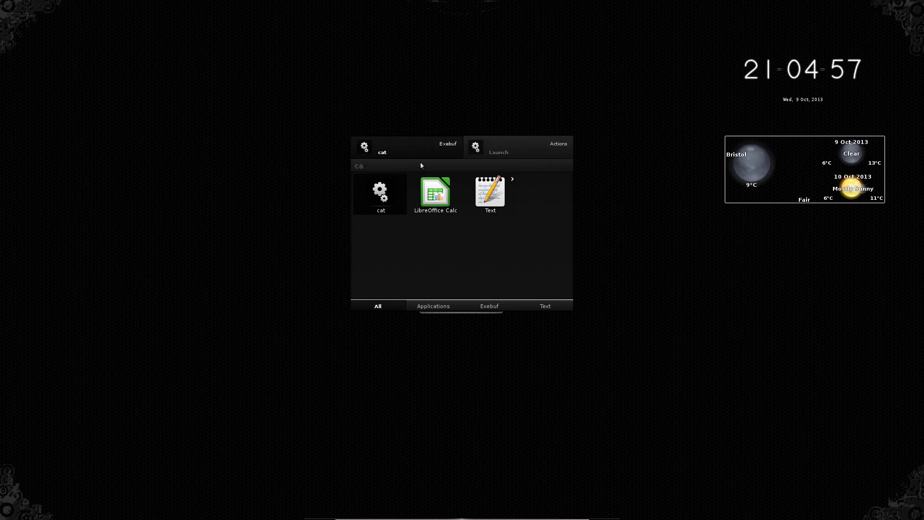
key(Return)
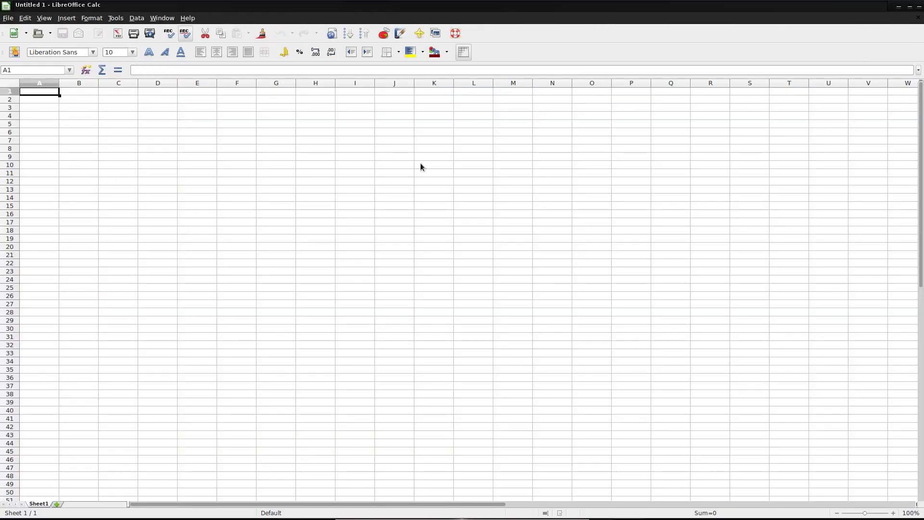
key(alt+Escape)
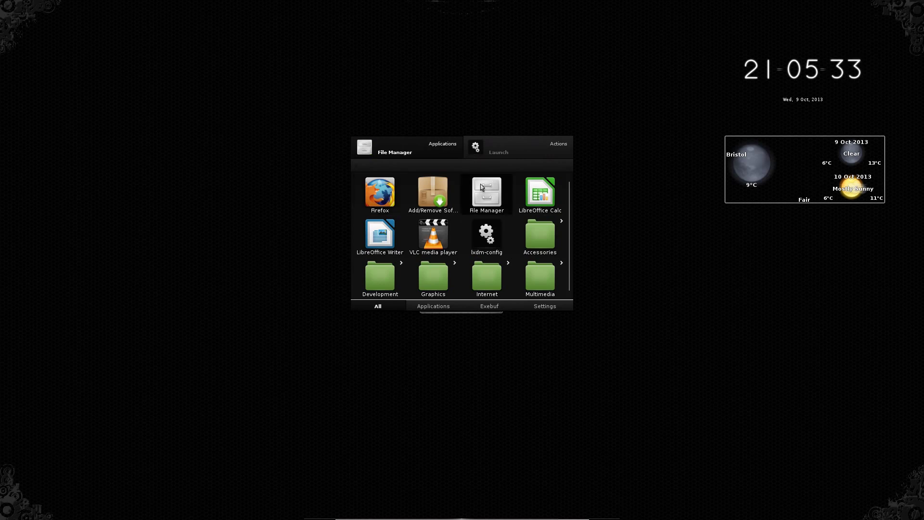
- Open and close the File Manager, then browse Main > Applications submenus to System
click(482, 187)
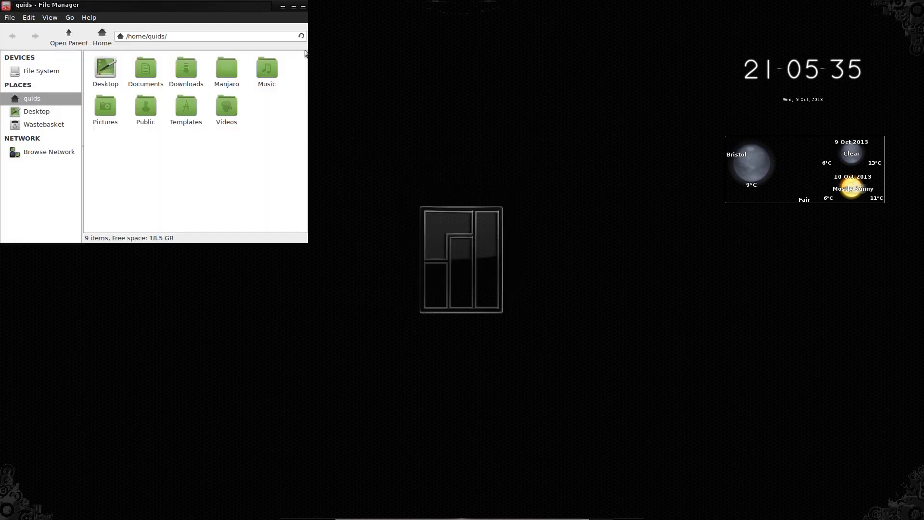
click(303, 7)
click(321, 506)
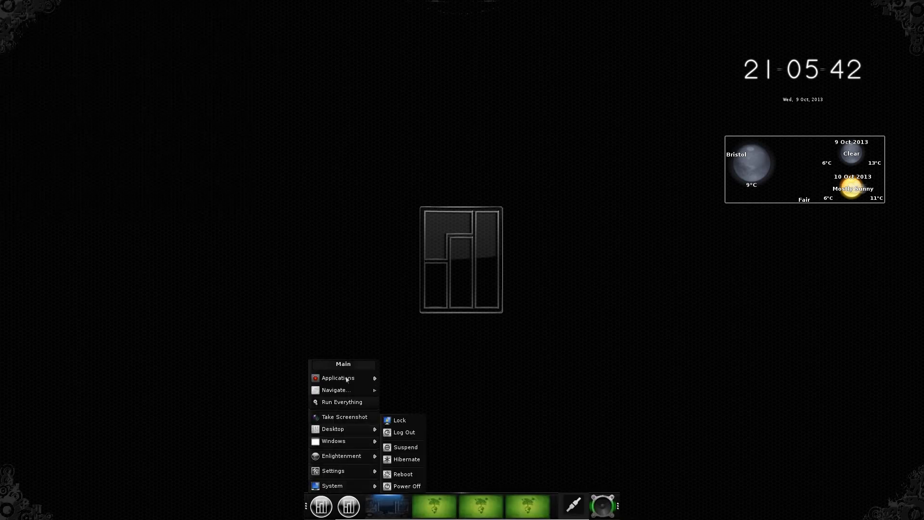
mouse_move(349, 383)
mouse_move(400, 377)
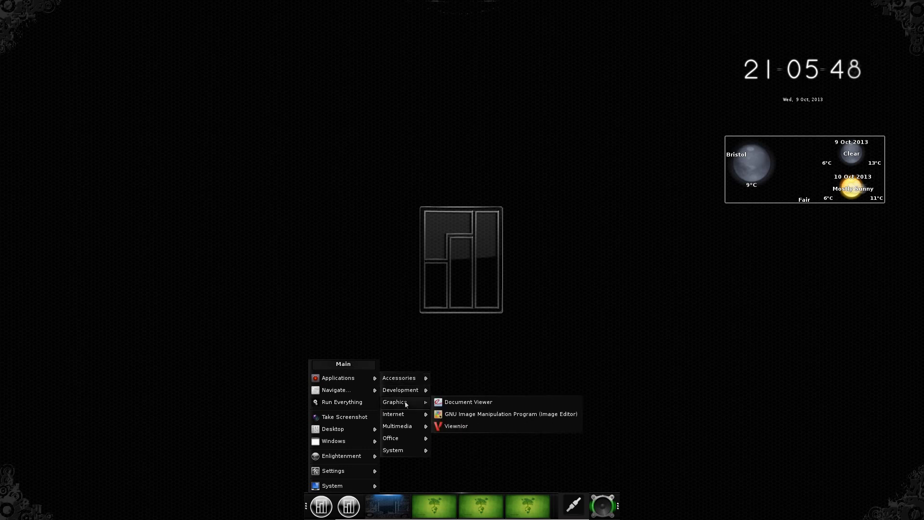
mouse_move(404, 417)
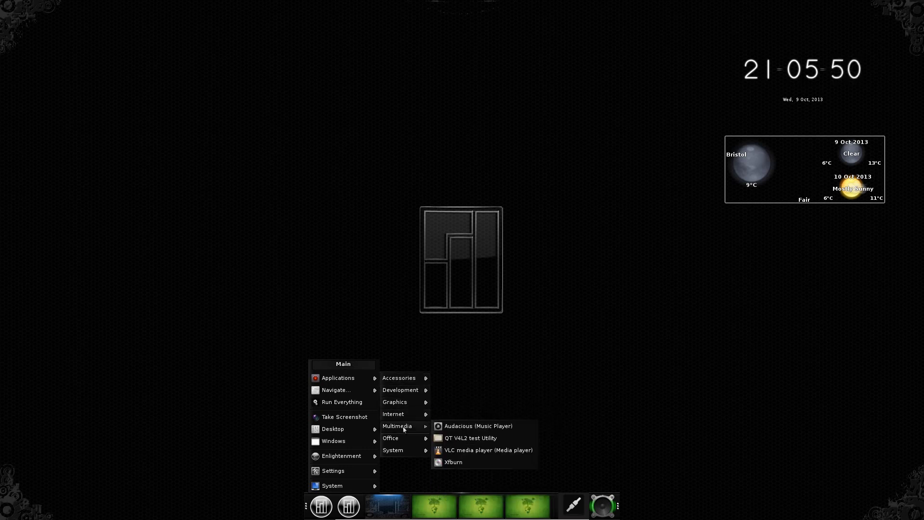
mouse_move(411, 452)
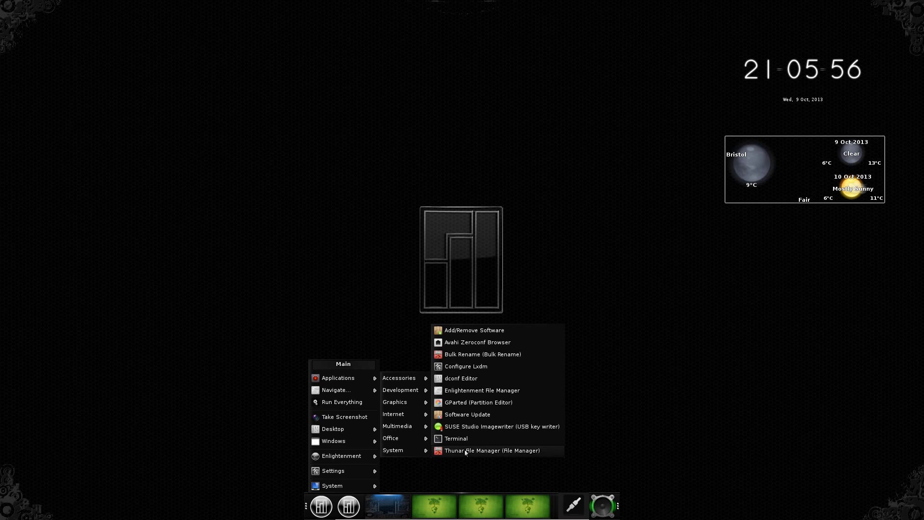
- Open Enlightenment File Manager maximized, browse to Root, then close it from its window menu
click(474, 391)
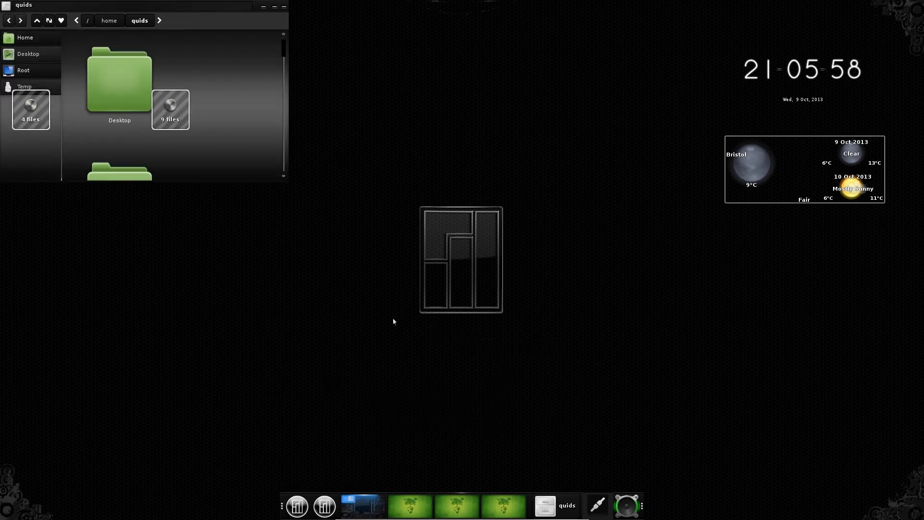
click(275, 7)
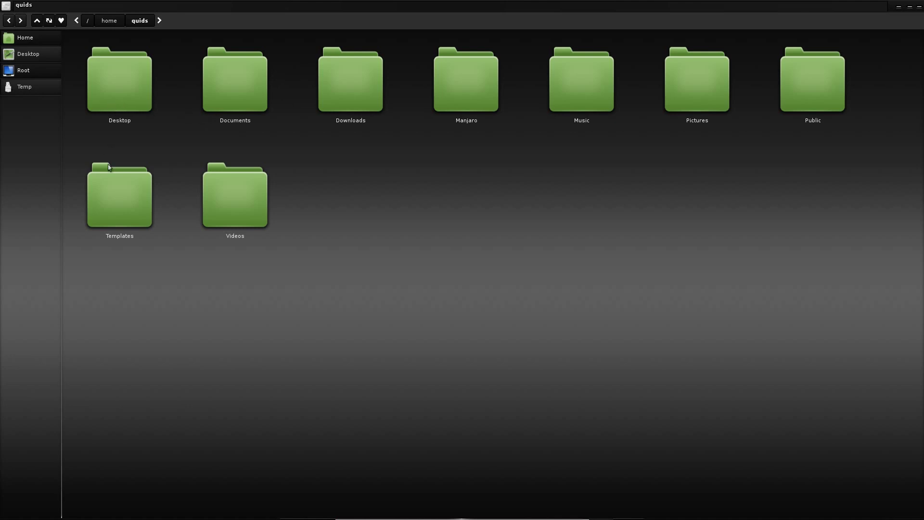
click(23, 70)
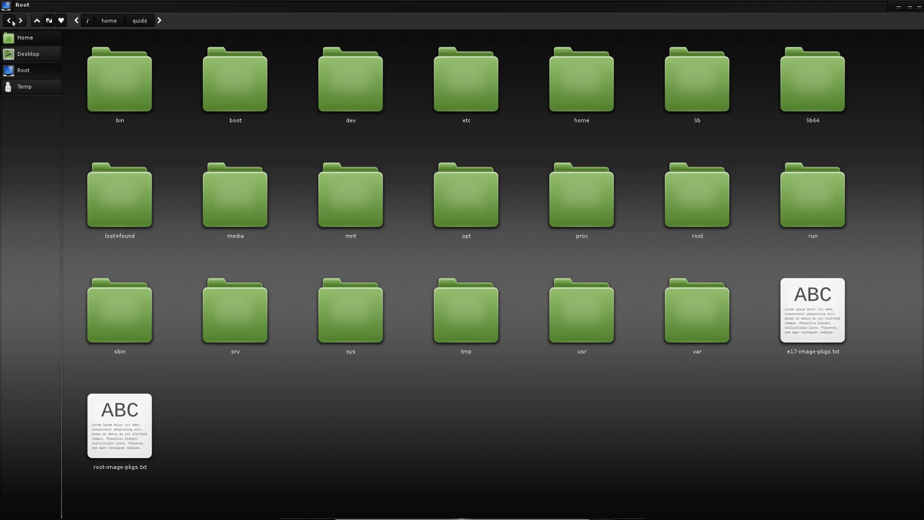
click(5, 5)
click(31, 78)
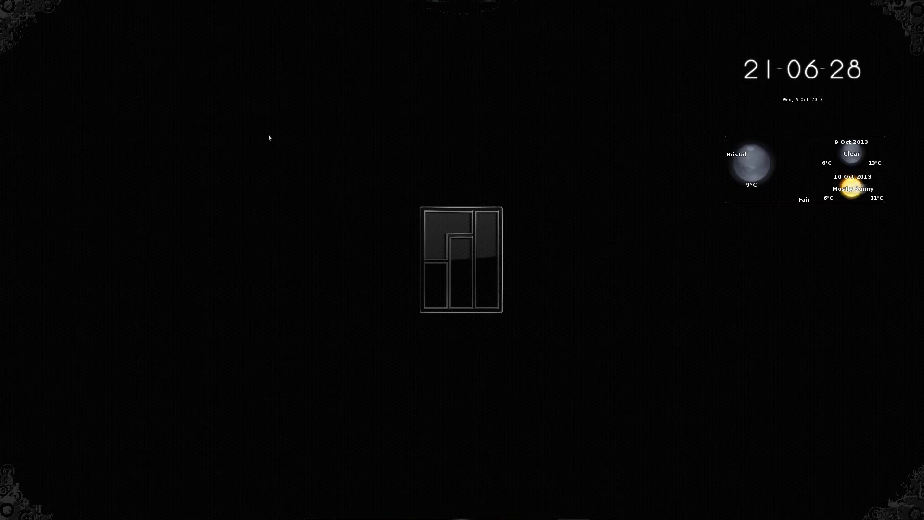
- Open the File Manager from Run Everything and browse the network to the NAS shares
click(269, 138)
click(301, 179)
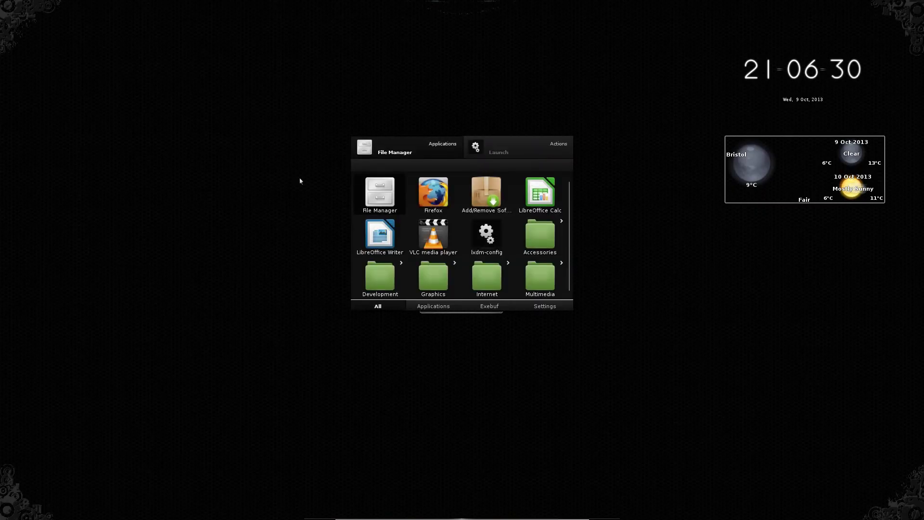
click(376, 188)
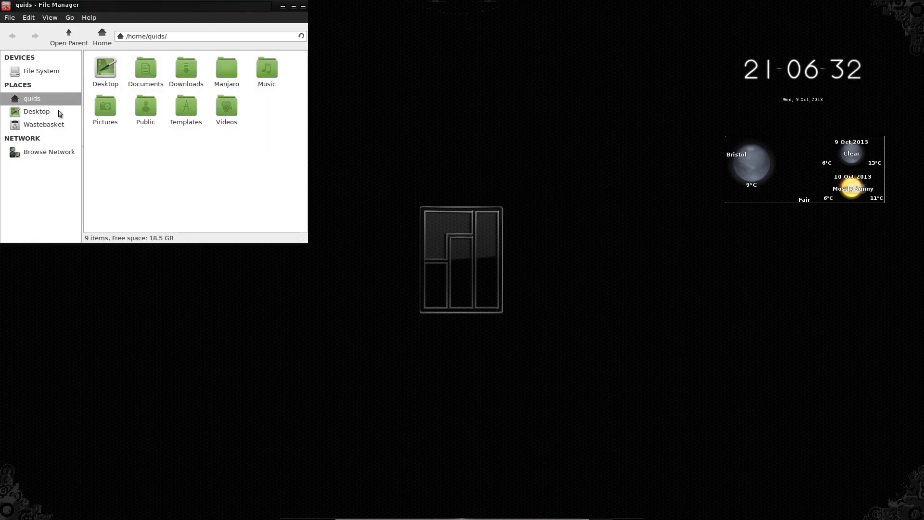
click(49, 152)
click(102, 69)
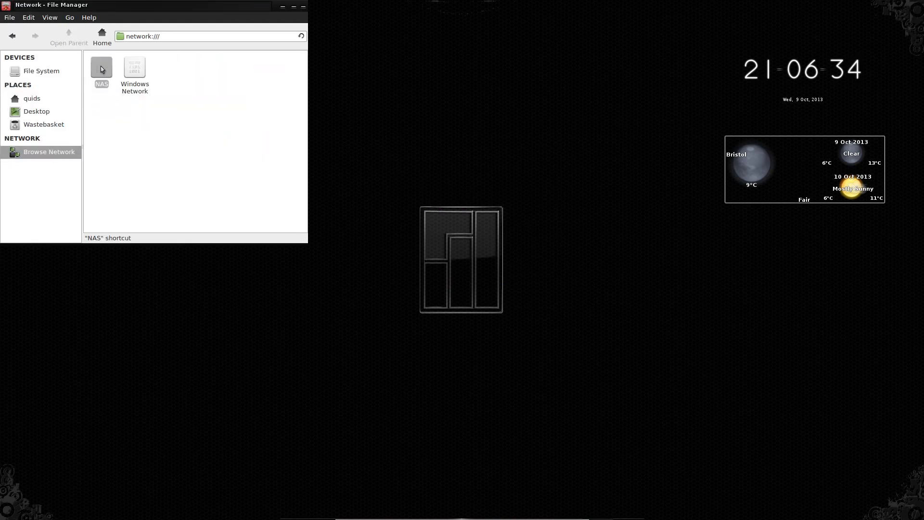
double_click(102, 69)
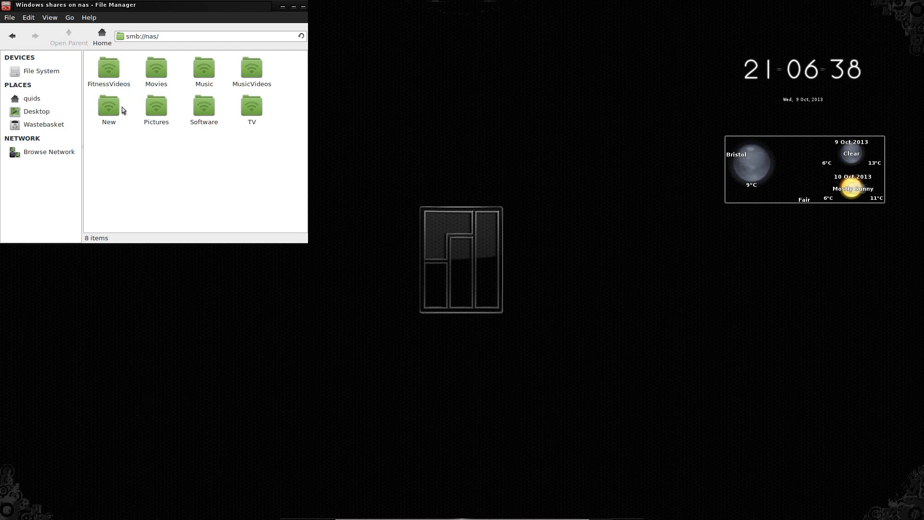
- Play S05E07 from TV > Air Crash Investigation - Mayday > Season 05, then close both windows
double_click(248, 106)
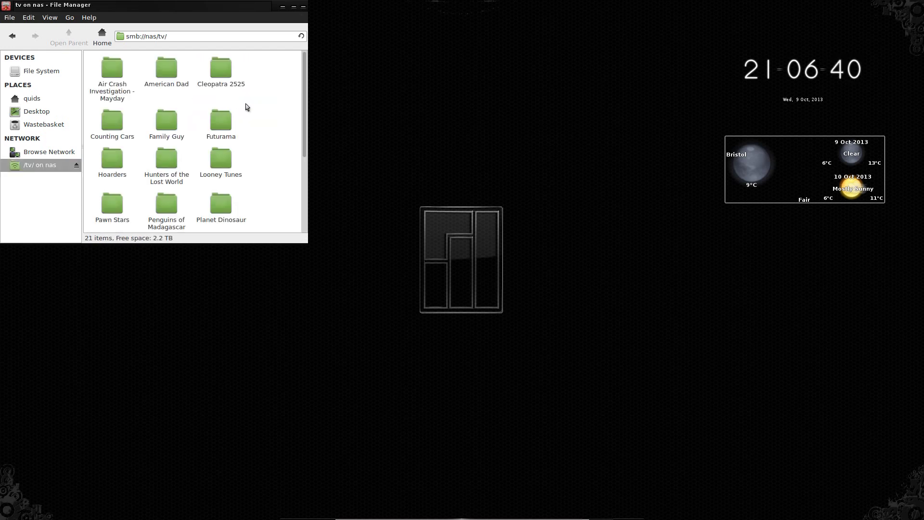
double_click(120, 74)
double_click(115, 73)
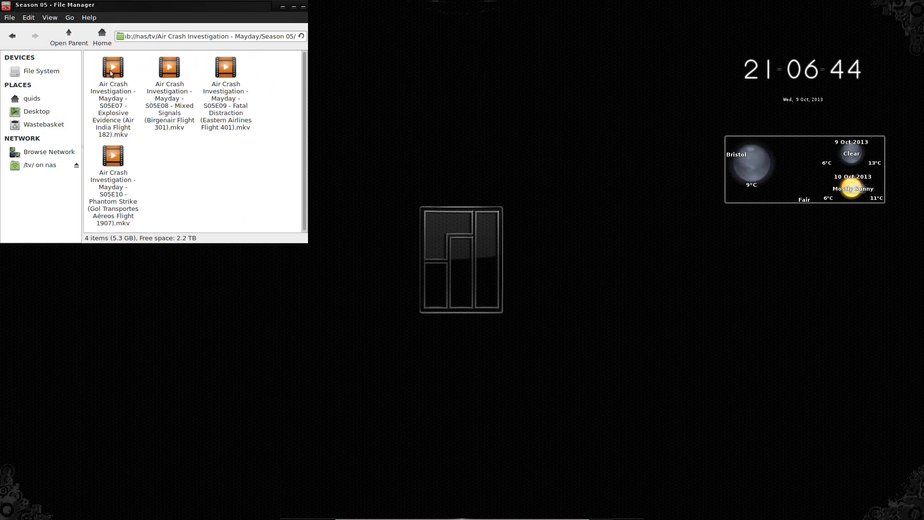
click(115, 73)
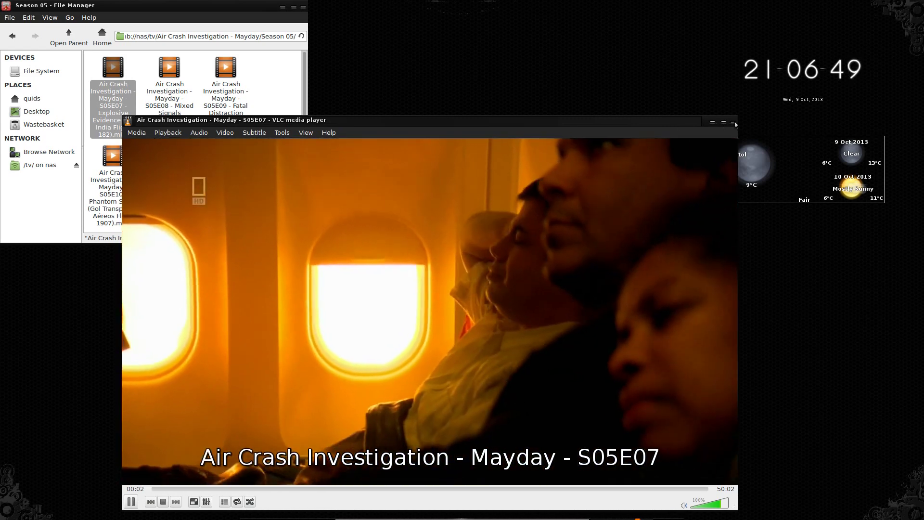
click(733, 121)
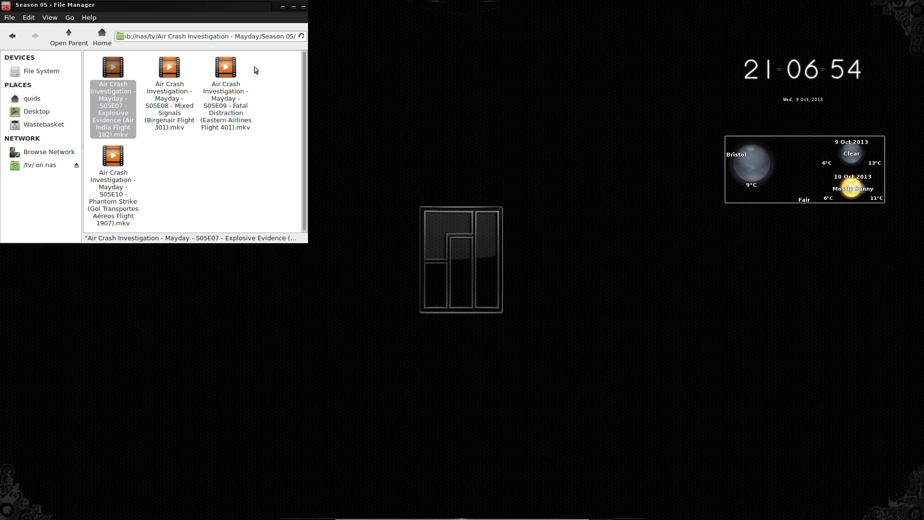
click(304, 8)
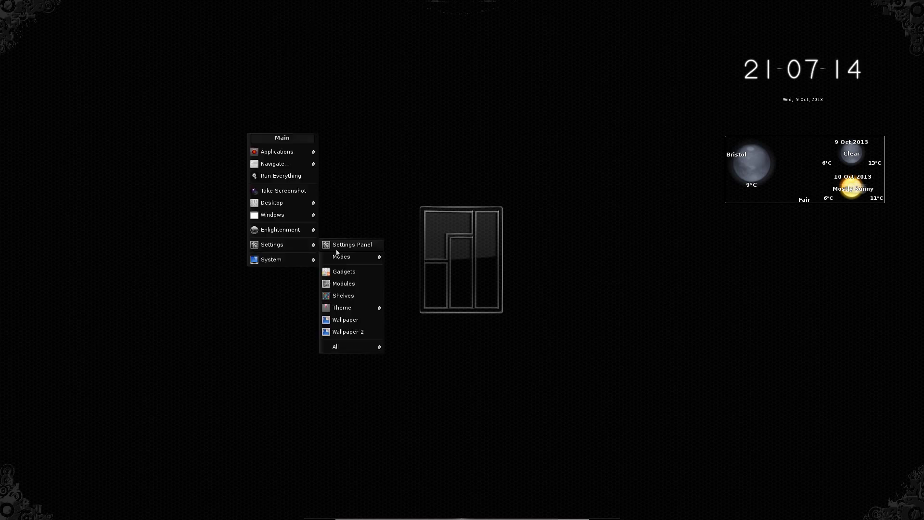
- Apply the A-Manjaro-Angelic theme, then the A-Black-White theme
mouse_move(363, 304)
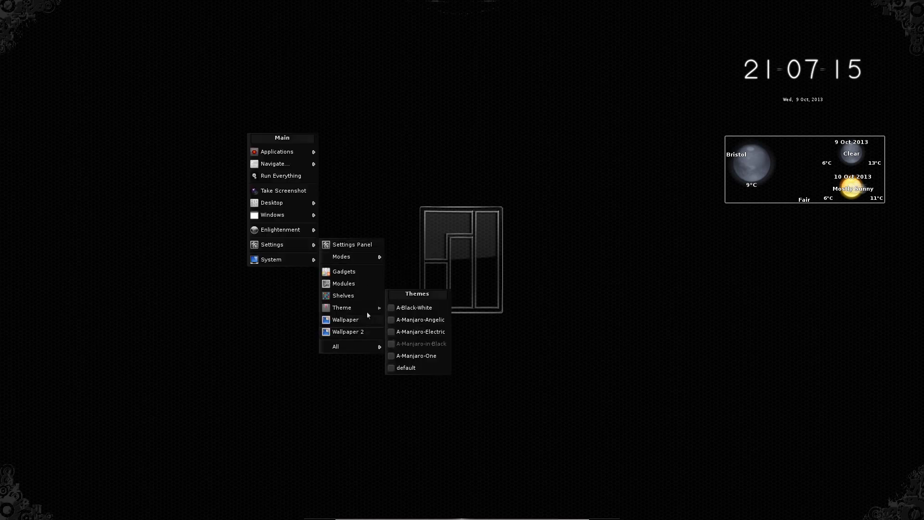
click(415, 320)
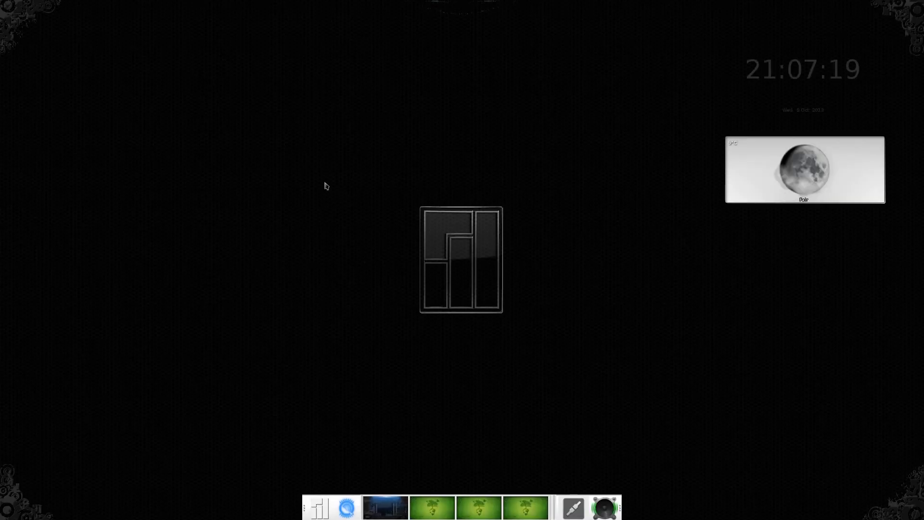
click(302, 153)
mouse_move(336, 253)
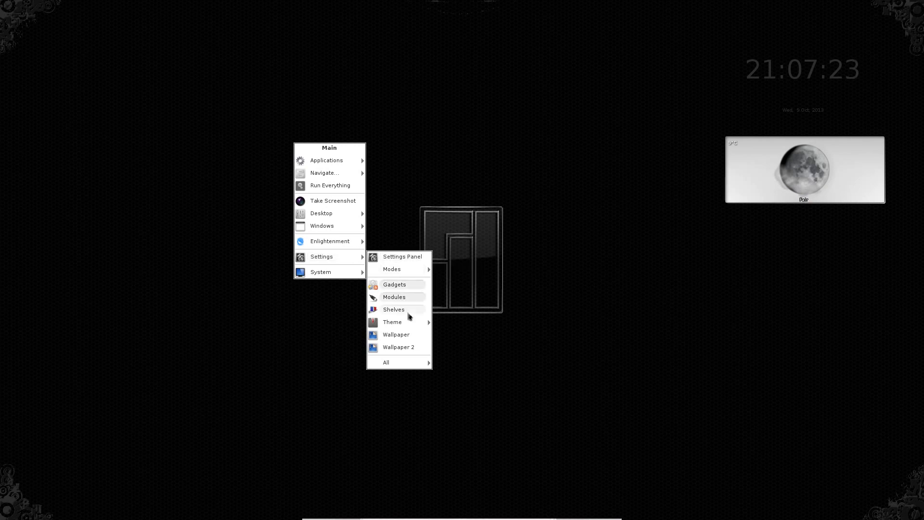
mouse_move(412, 324)
click(448, 324)
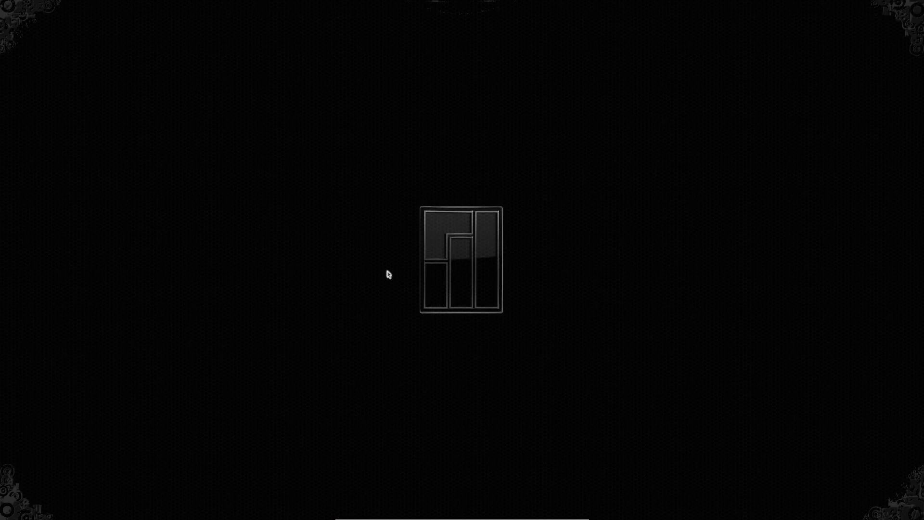
- Switch back to the dark Manjaro theme
click(299, 189)
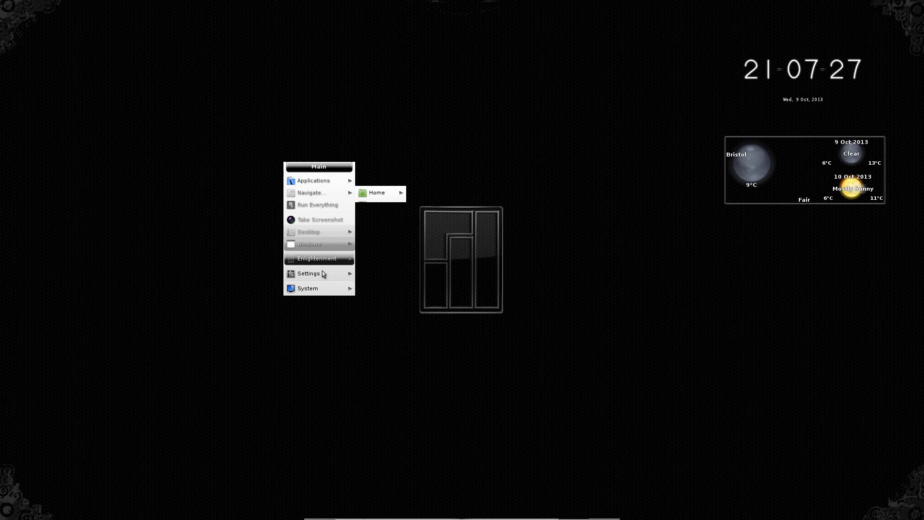
mouse_move(323, 273)
mouse_move(412, 336)
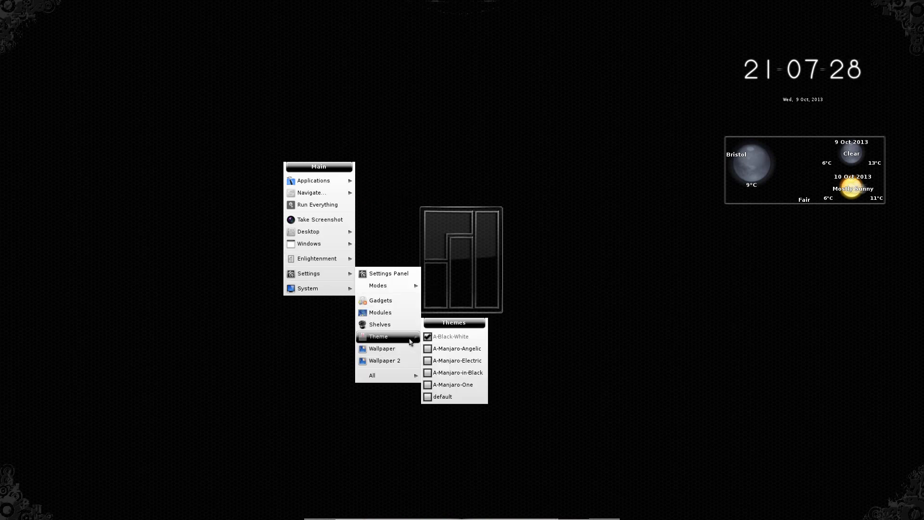
click(468, 380)
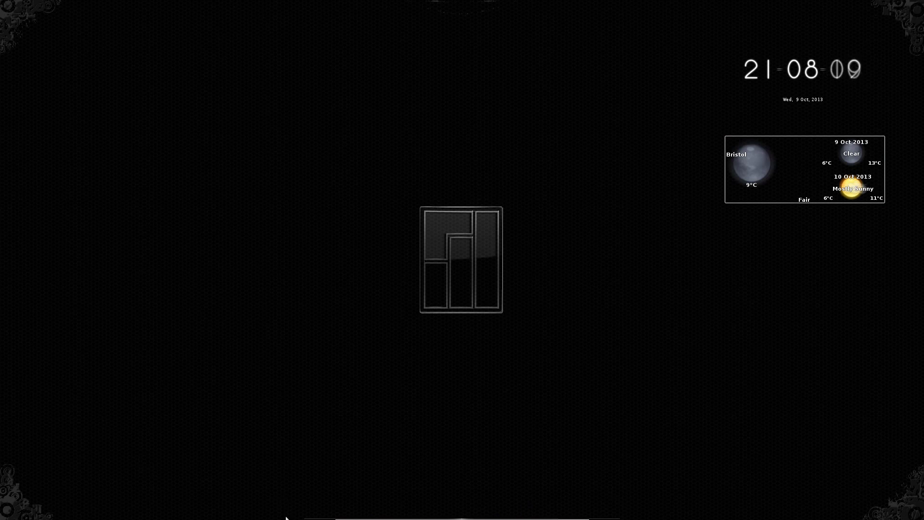
- Launch Add/Remove Software from Applications > System and dismiss the application run error
click(321, 505)
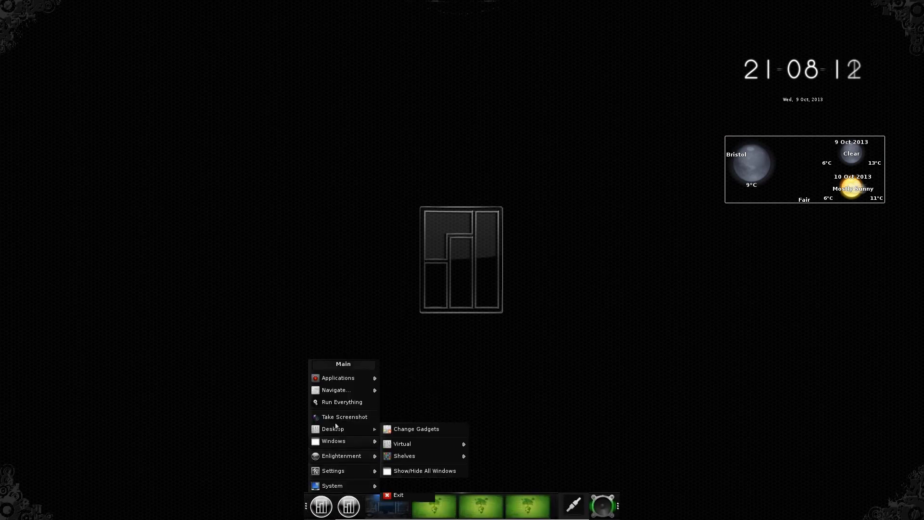
mouse_move(350, 382)
mouse_move(404, 450)
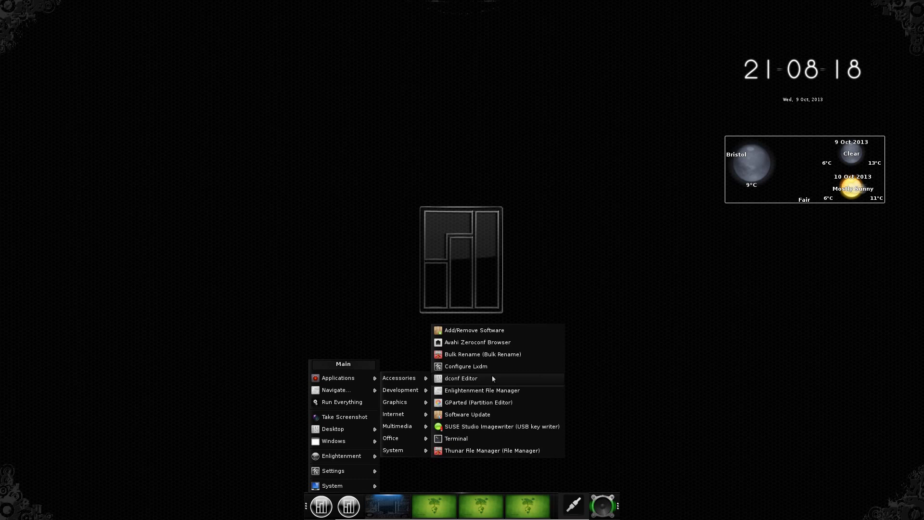
click(496, 330)
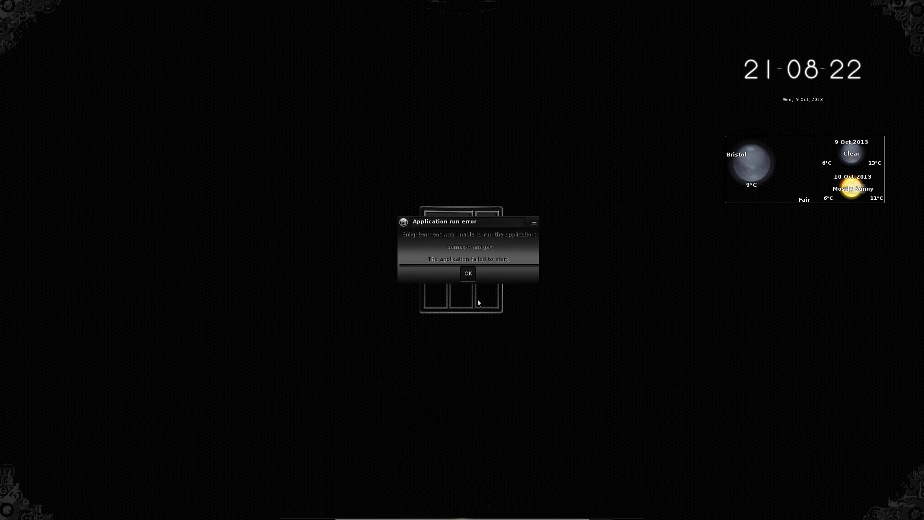
click(467, 273)
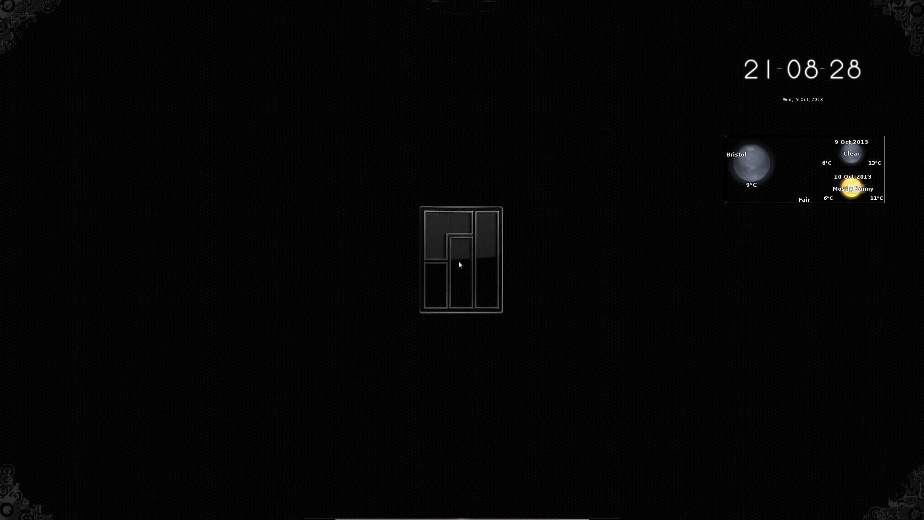
- From the dock's Terminal, run 'sudo pamac-manager' to start Pamac with administrator rights
mouse_move(407, 2)
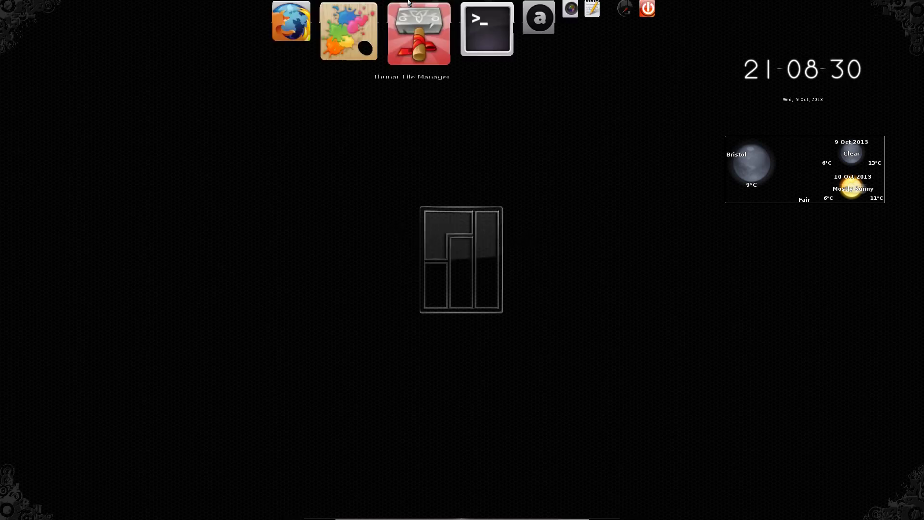
click(439, 34)
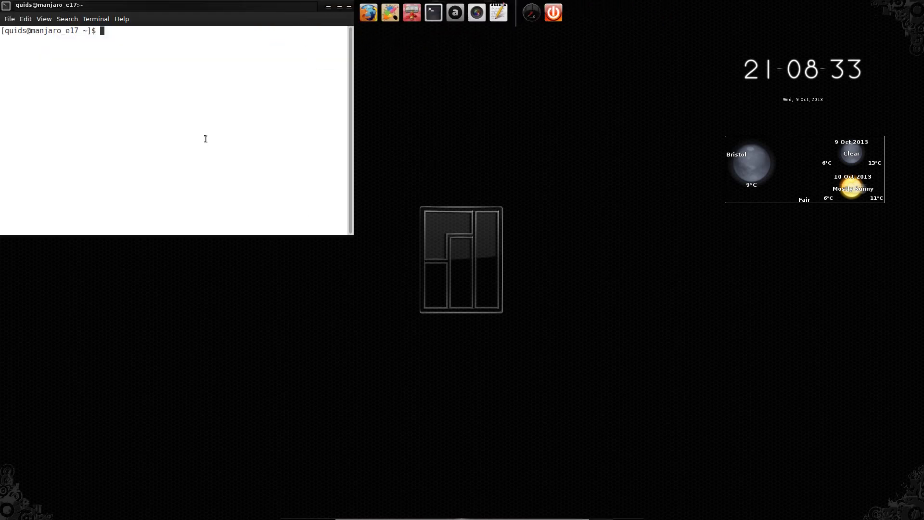
text(sudo )
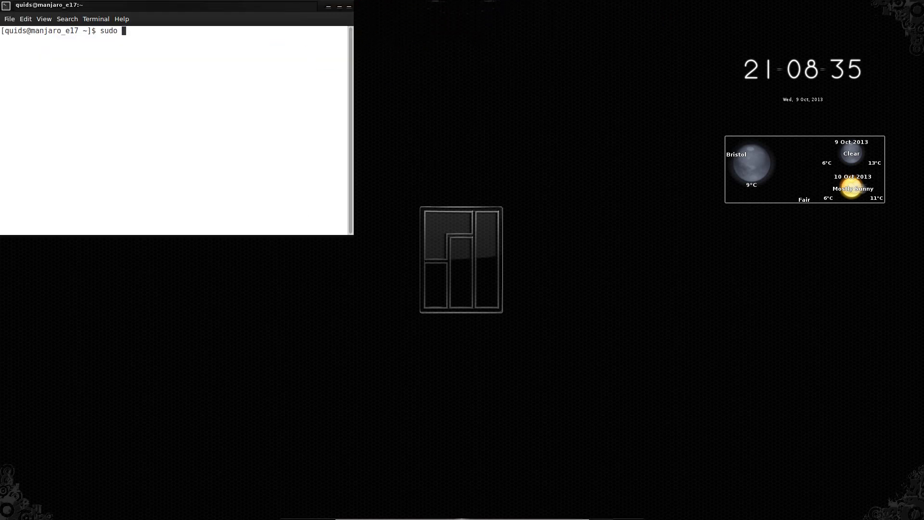
text(pamac-manager)
key(Return)
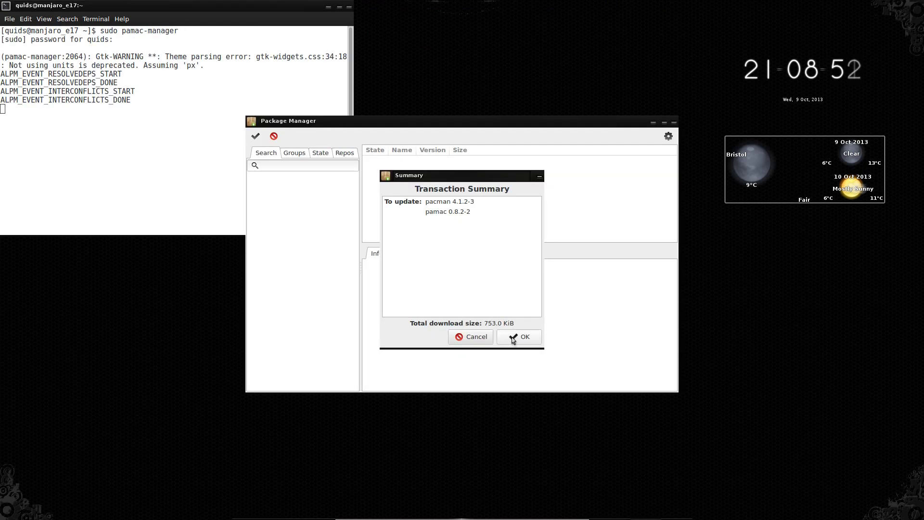
- Update pacman and pamac, replace heirloom-mailx with s-nail, and run the full system update
click(511, 340)
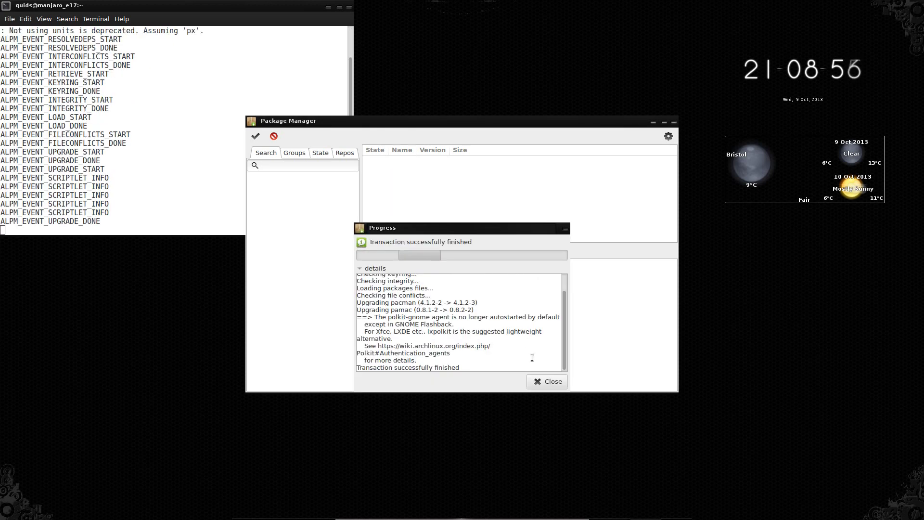
click(547, 383)
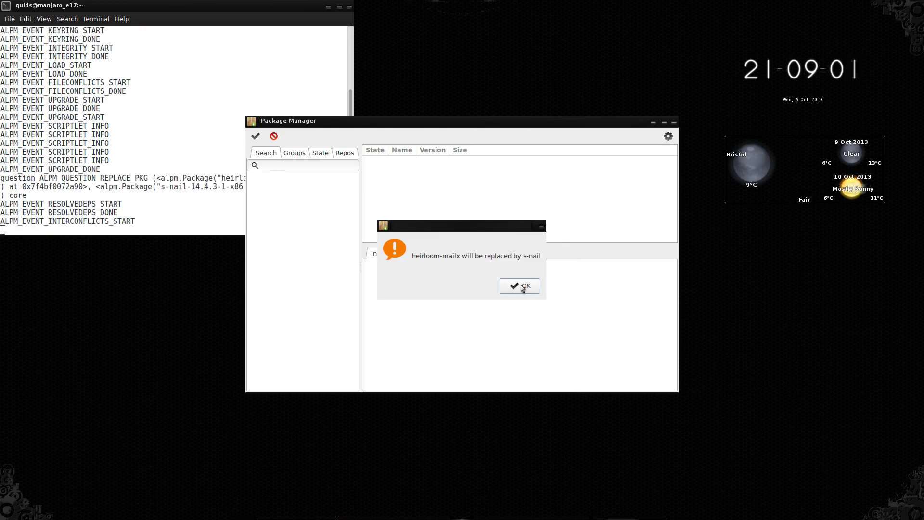
click(523, 289)
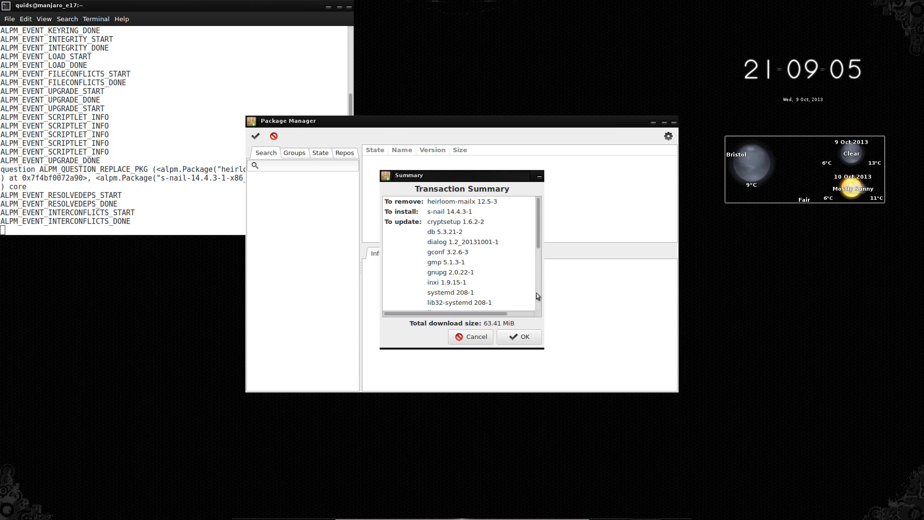
click(524, 340)
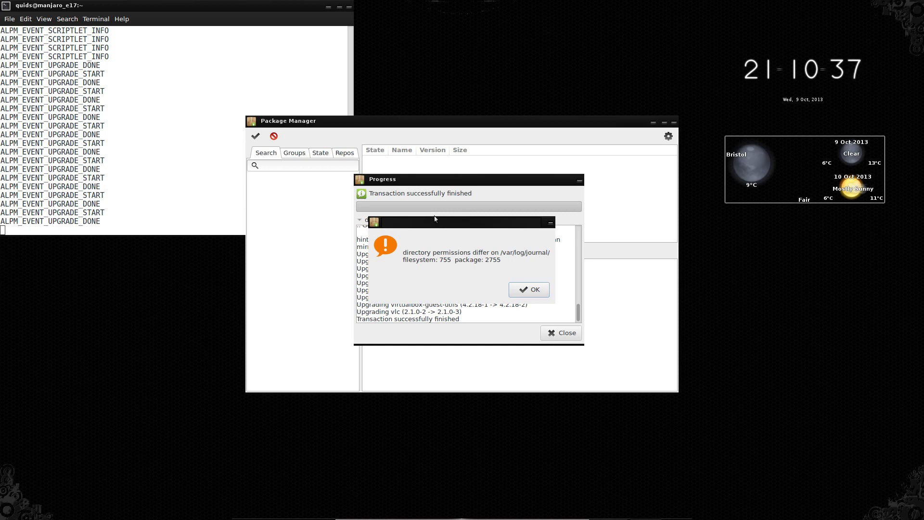
click(524, 291)
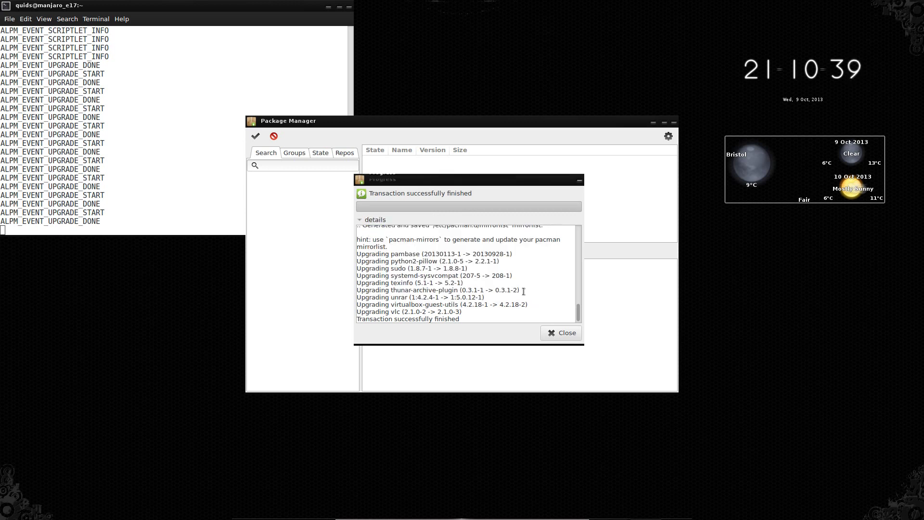
- Close the finished update window and replace the 'themes' search with 'e17'
click(561, 333)
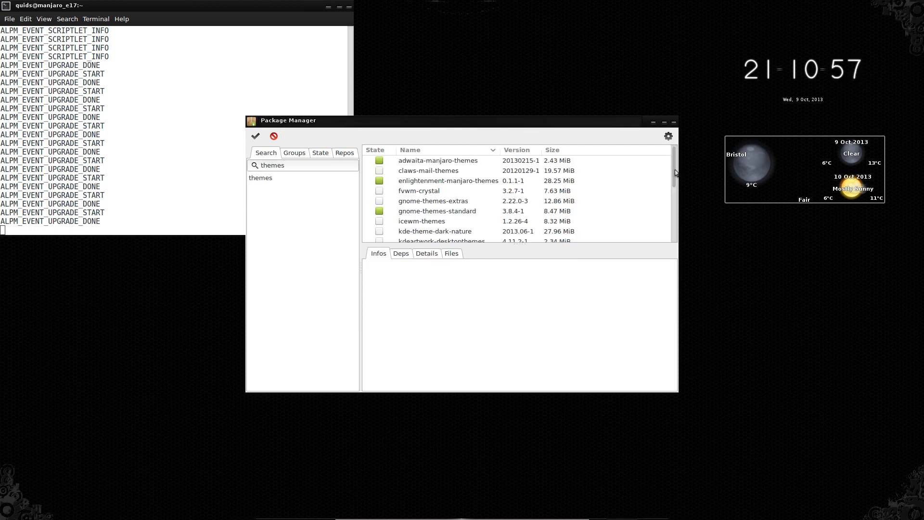
drag(674, 171, 679, 255)
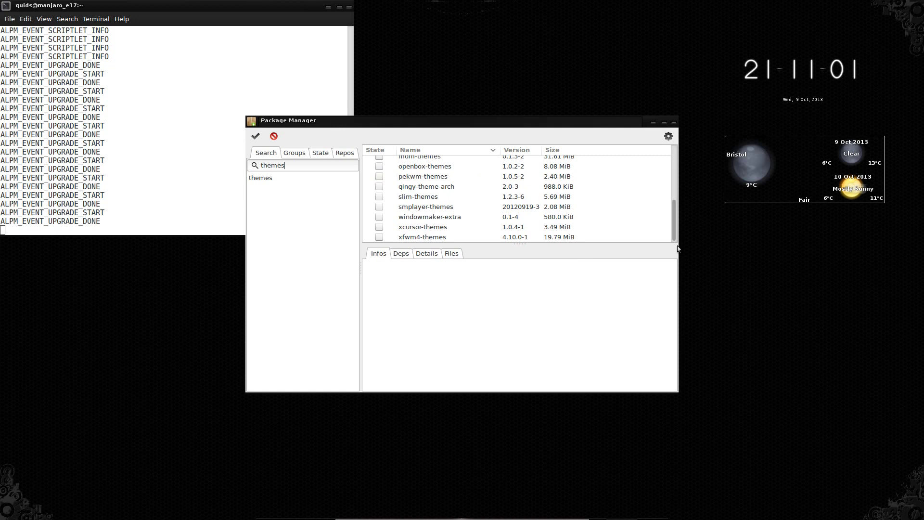
drag(674, 224, 671, 162)
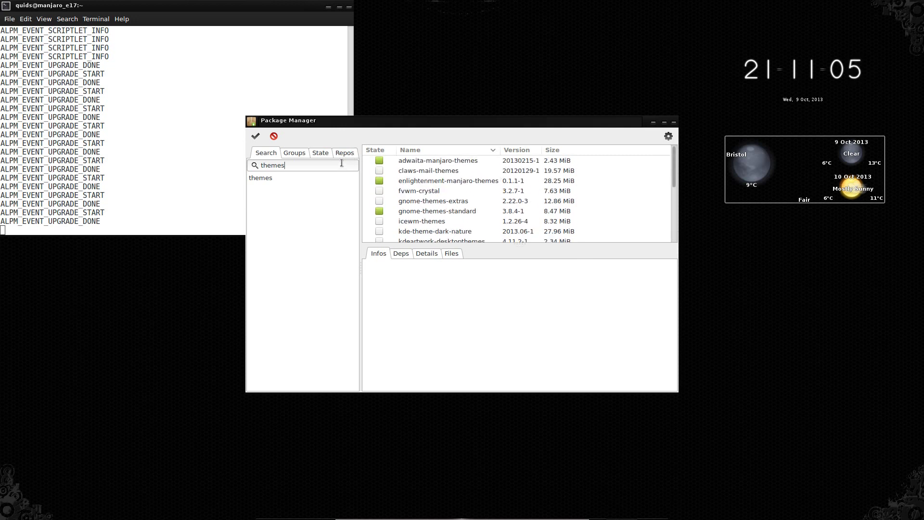
double_click(255, 163)
text(e)
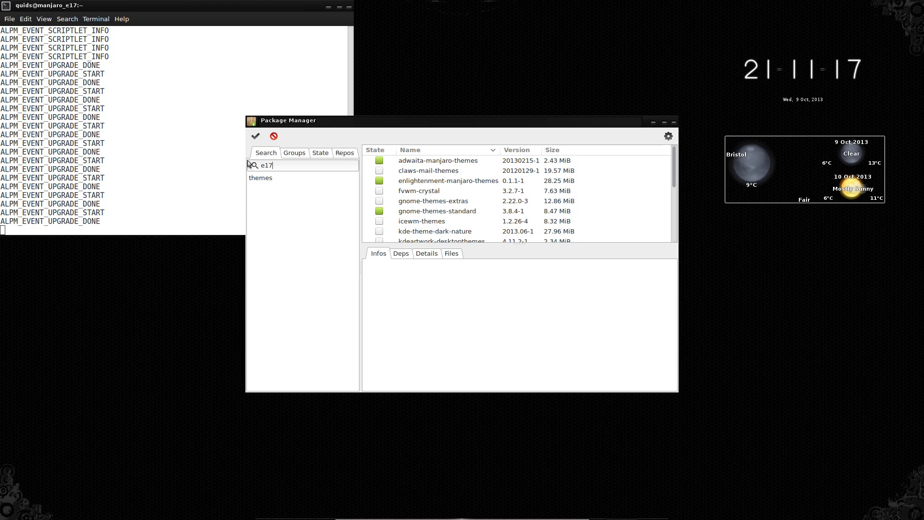
text(17)
key(Return)
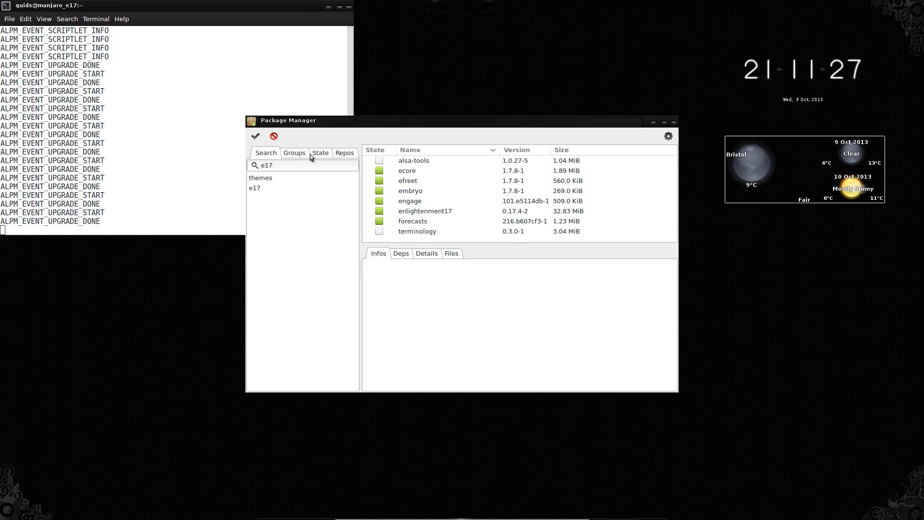
- Search for 'handbrake' and install handbrake 0.9.9-3 with its dependencies
triple_click(315, 169)
text(handbrake)
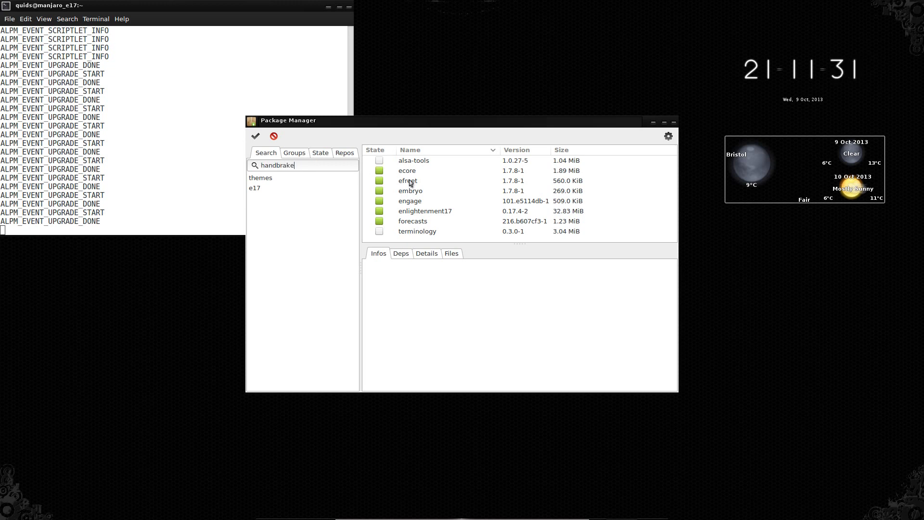
key(Return)
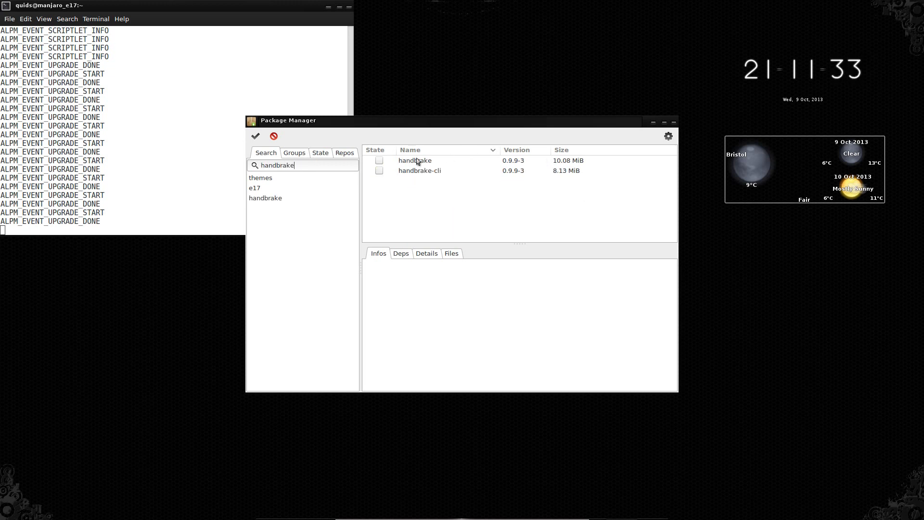
click(417, 163)
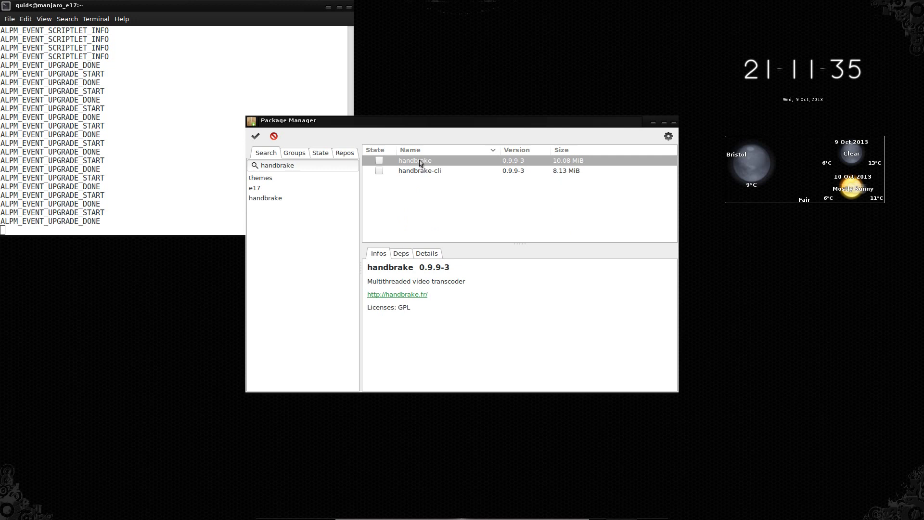
click(259, 138)
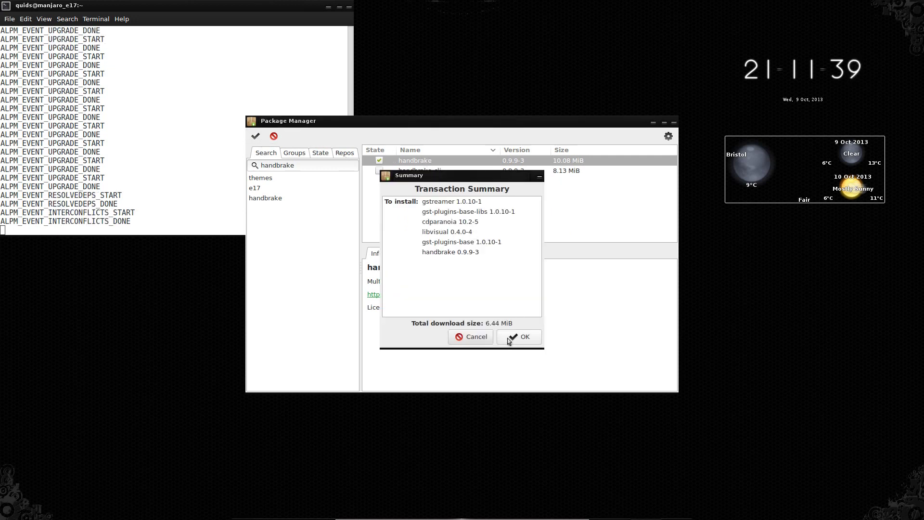
click(514, 337)
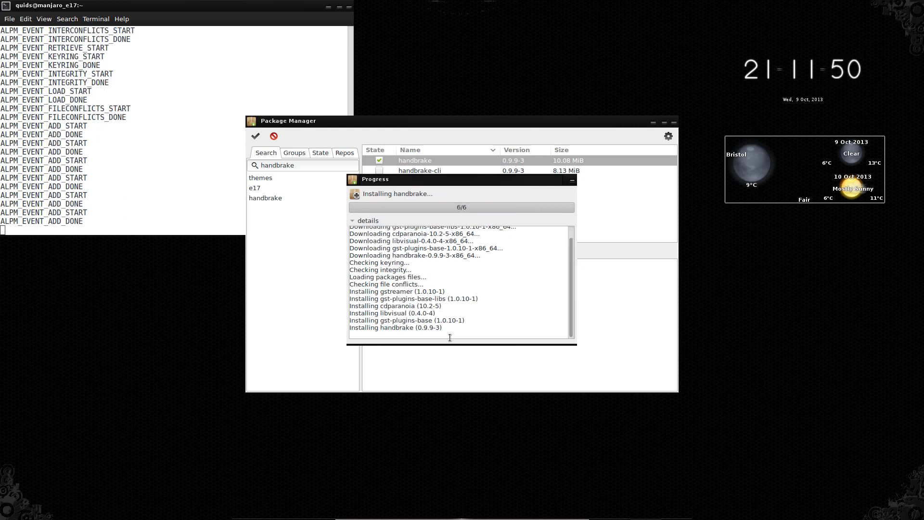
- Launch HandBrake from the main menu's Run Everything launcher by searching 'hand'
key(Return)
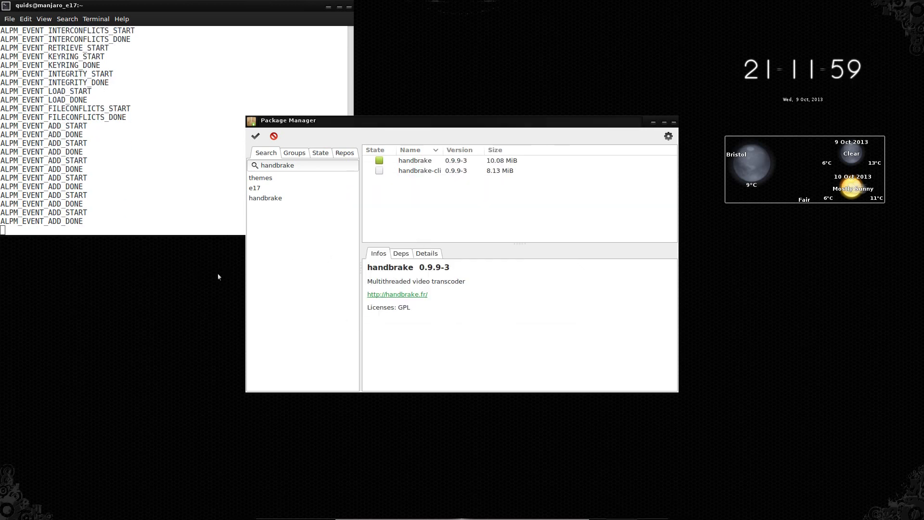
click(179, 278)
mouse_move(209, 353)
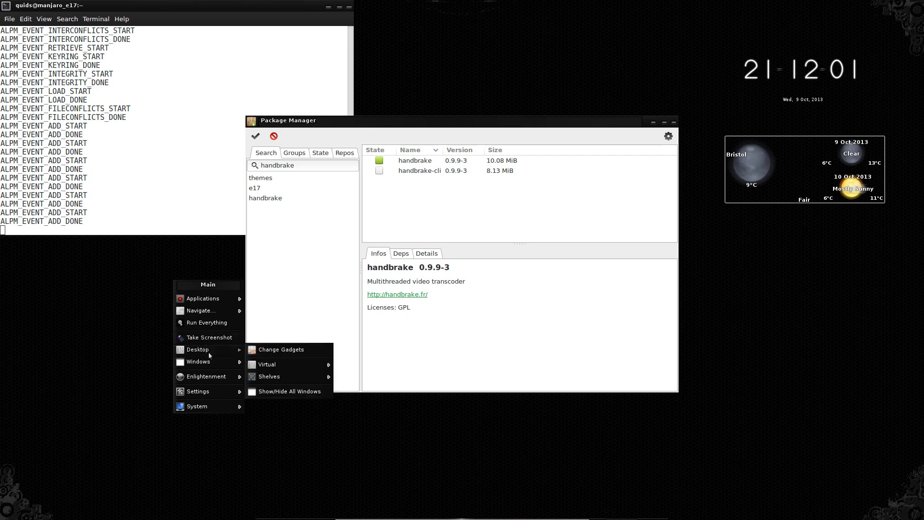
click(211, 323)
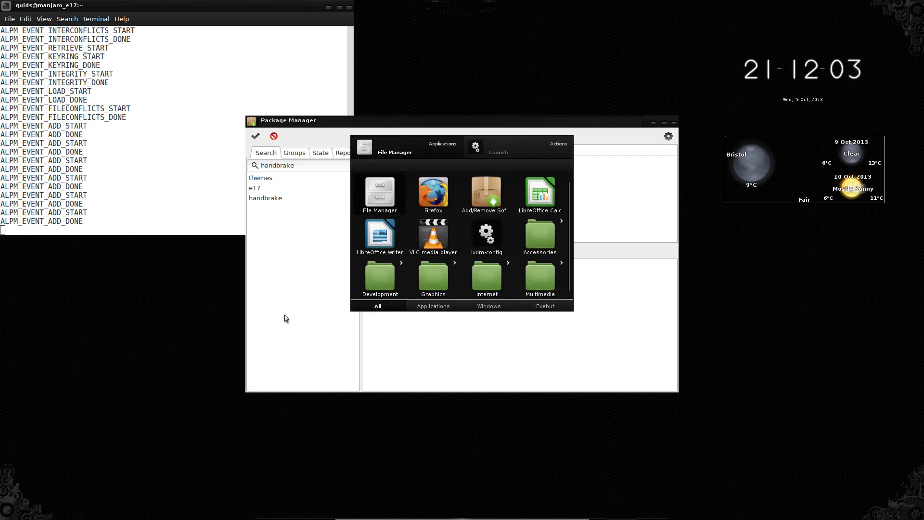
text(hand)
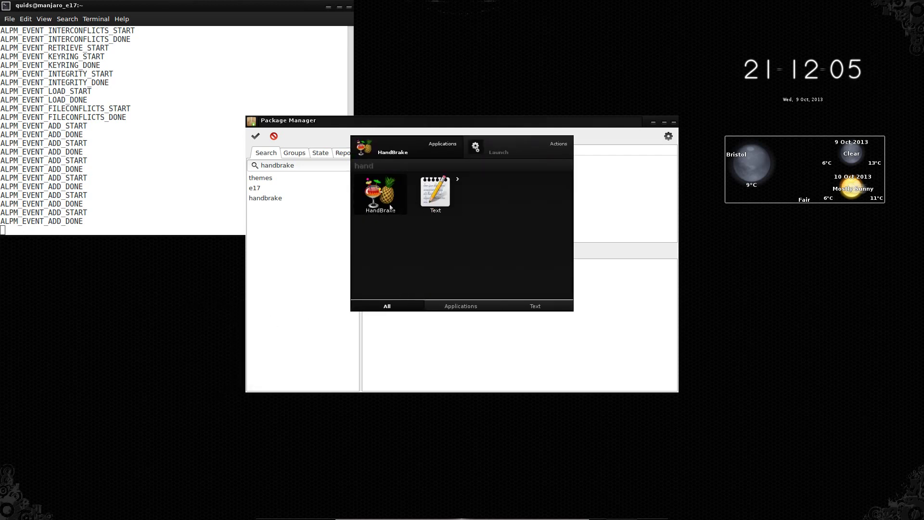
click(389, 197)
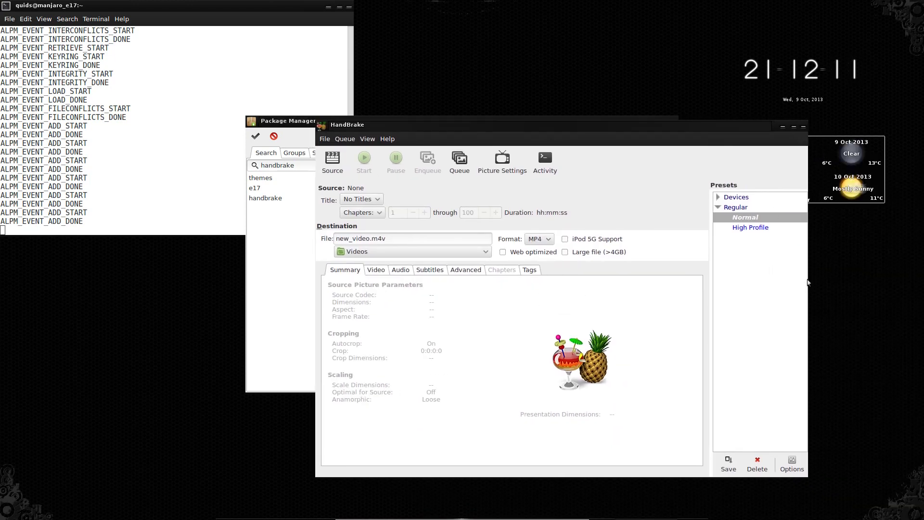
- Maximize the HandBrake window, restore it, then maximize it again
mouse_move(832, 136)
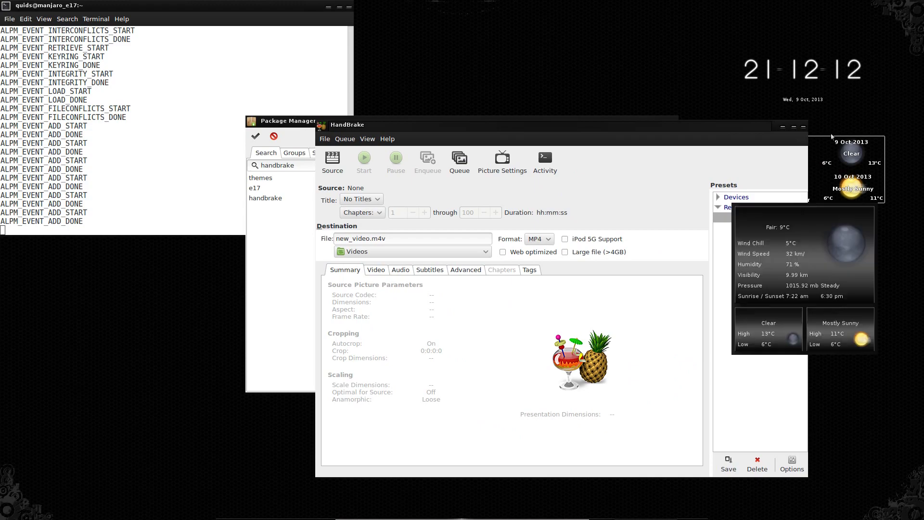
click(795, 127)
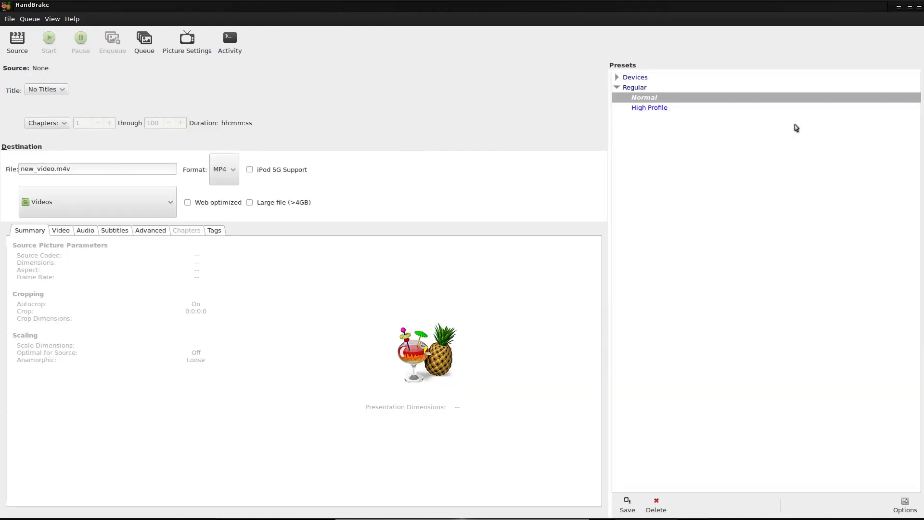
click(909, 6)
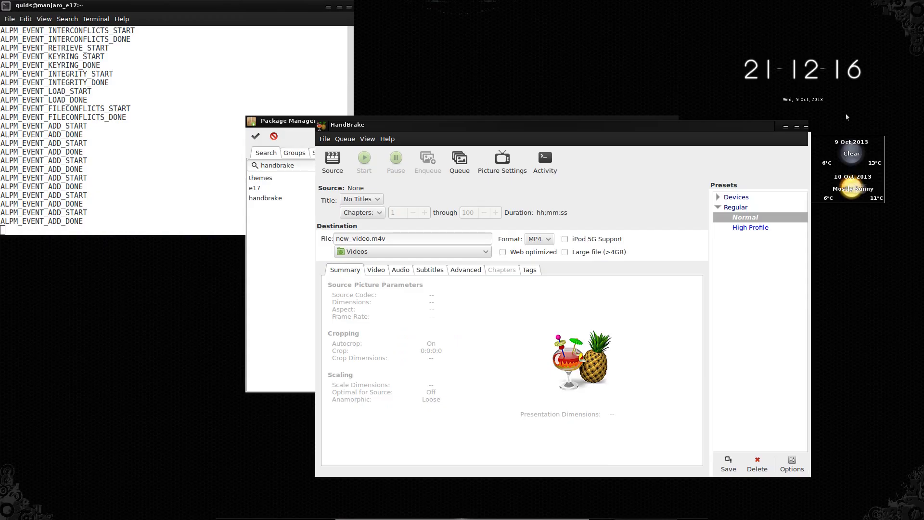
click(795, 127)
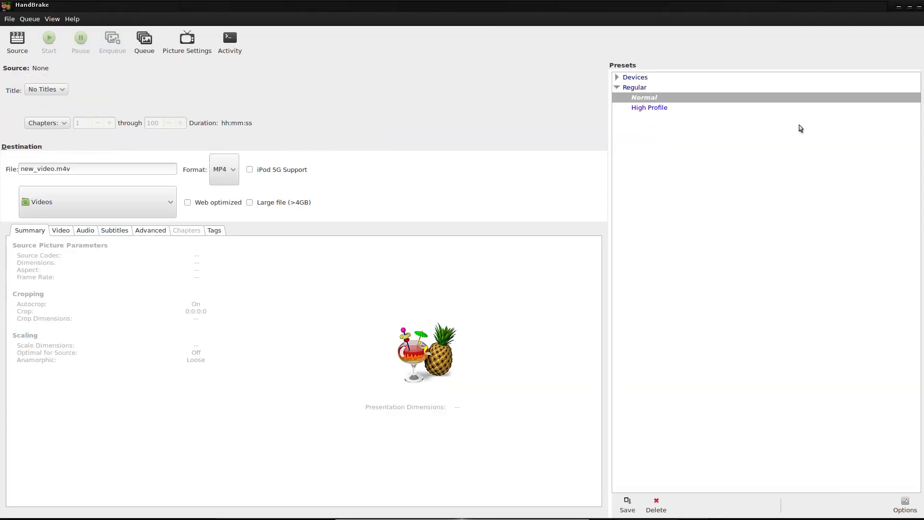
- Close HandBrake and Package Manager, then browse the main menu down to Settings > All > Look
click(920, 7)
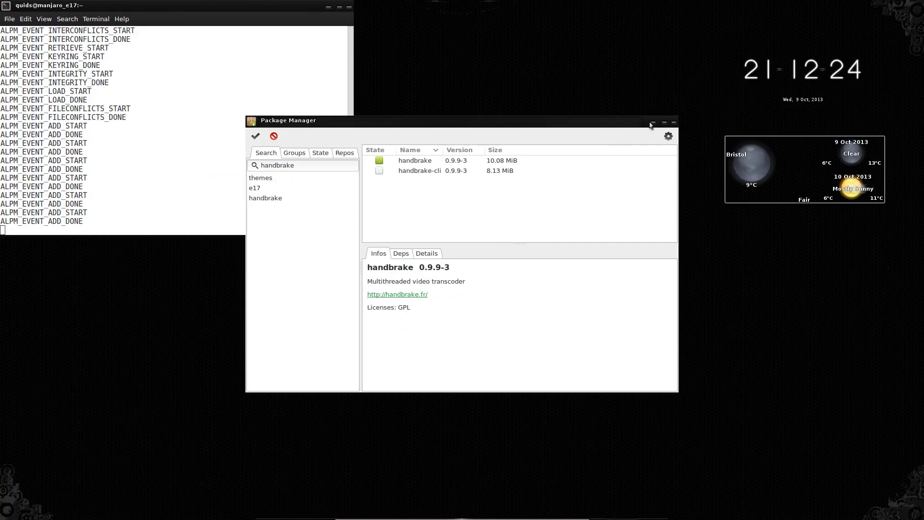
click(675, 124)
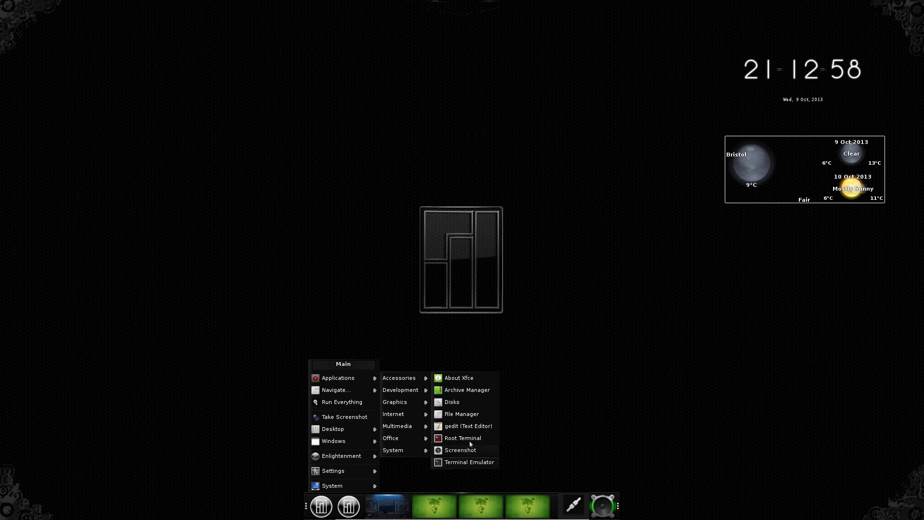
mouse_move(423, 390)
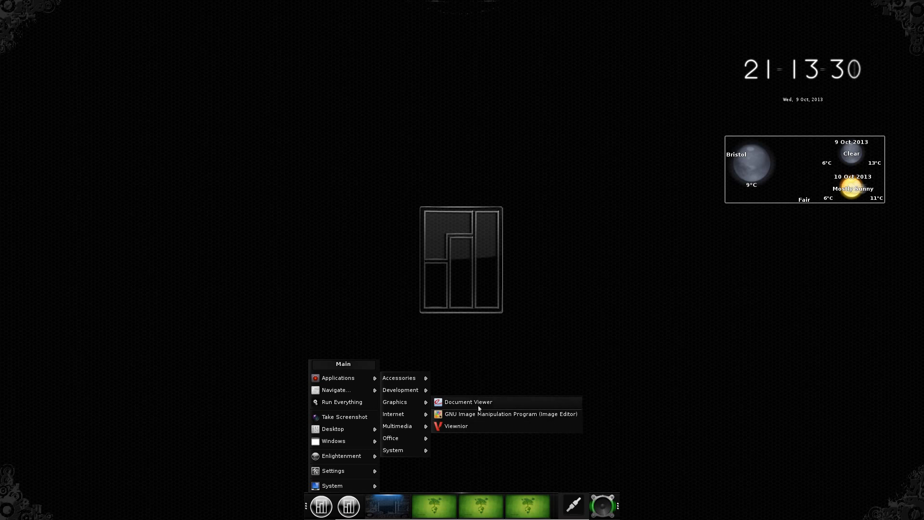
mouse_move(424, 415)
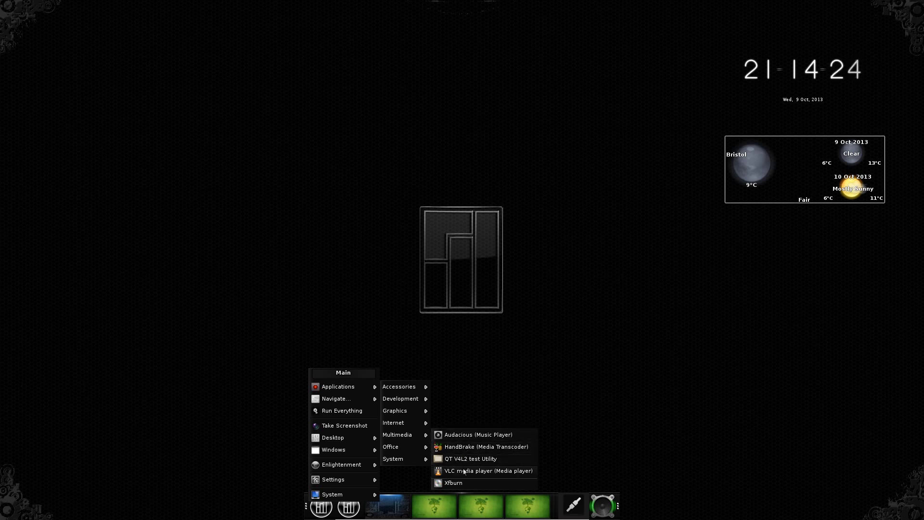
mouse_move(416, 448)
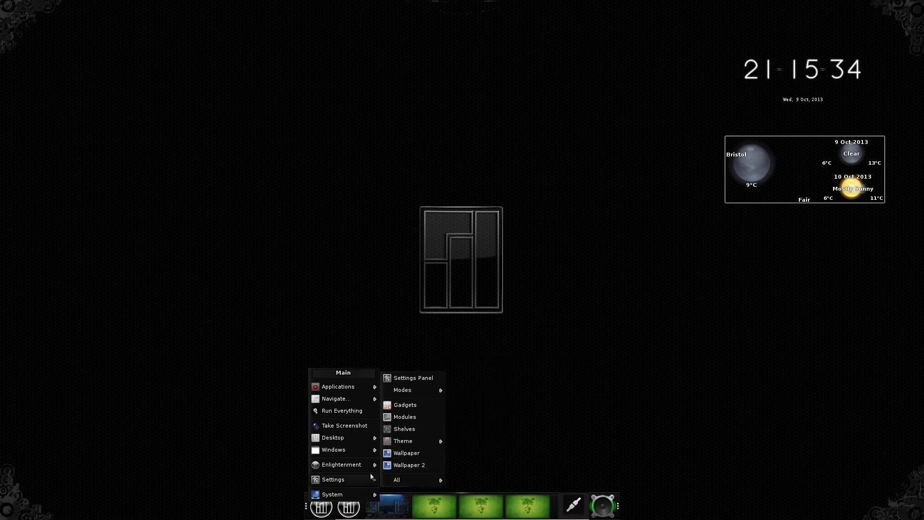
mouse_move(430, 481)
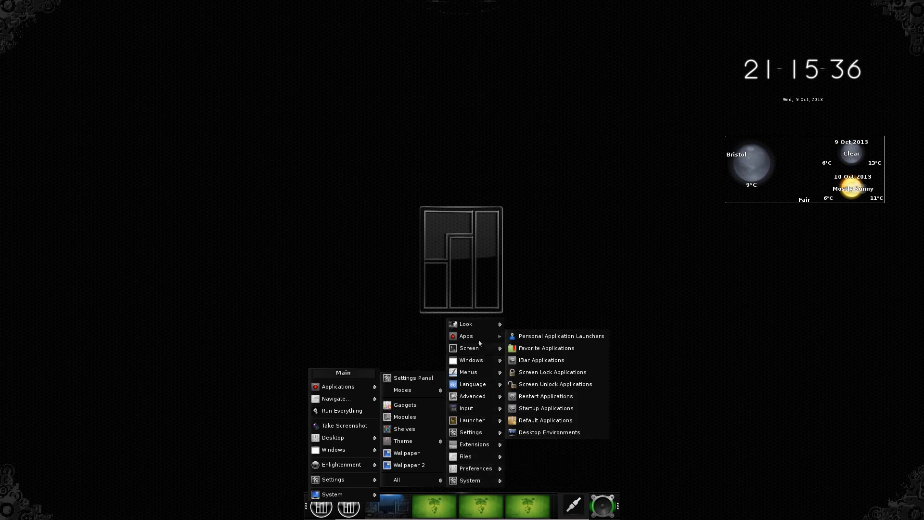
mouse_move(476, 328)
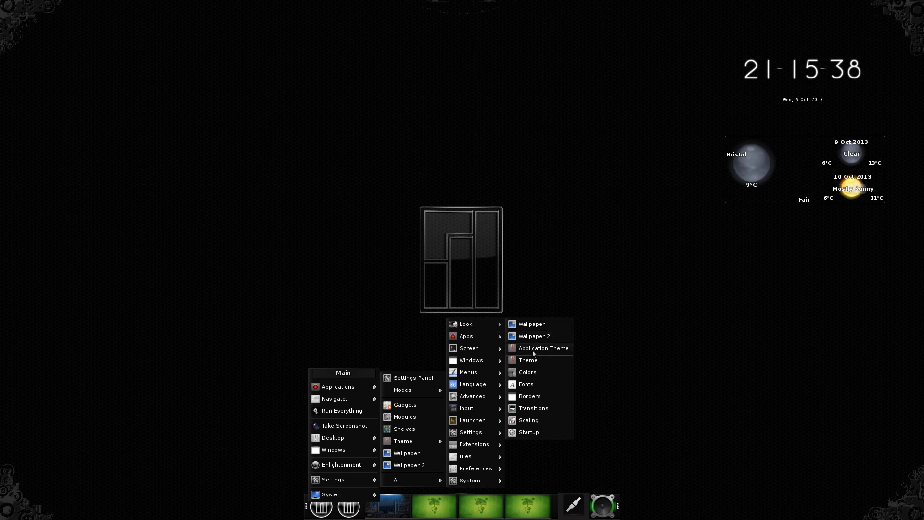